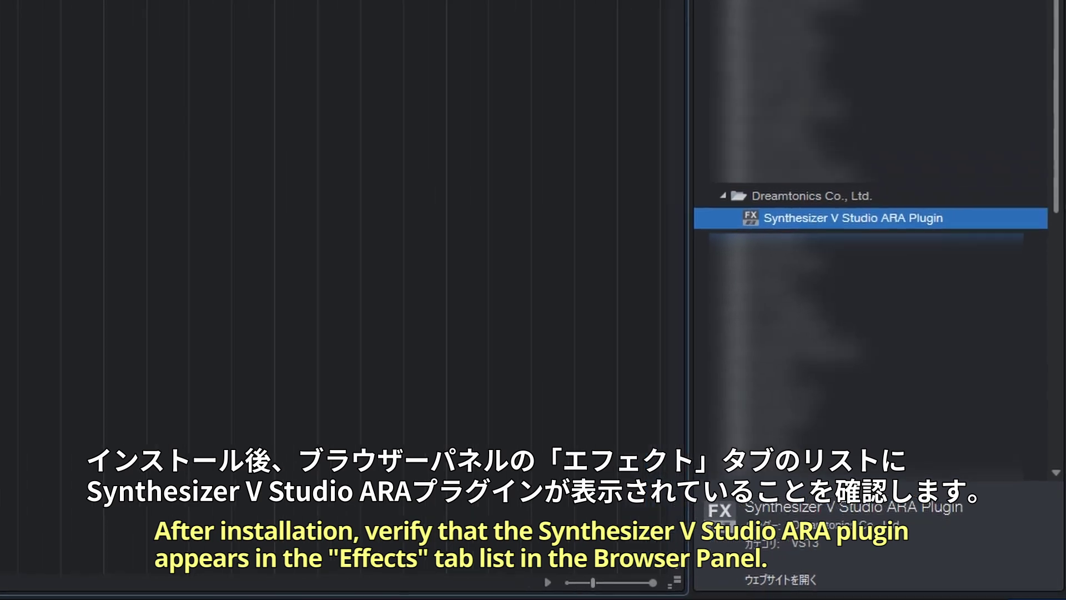
Step: Add a mono audio track and import the source vocal audio file onto it, starting at bar 2
{"action": "right_click", "coordinate": [105, 114]}
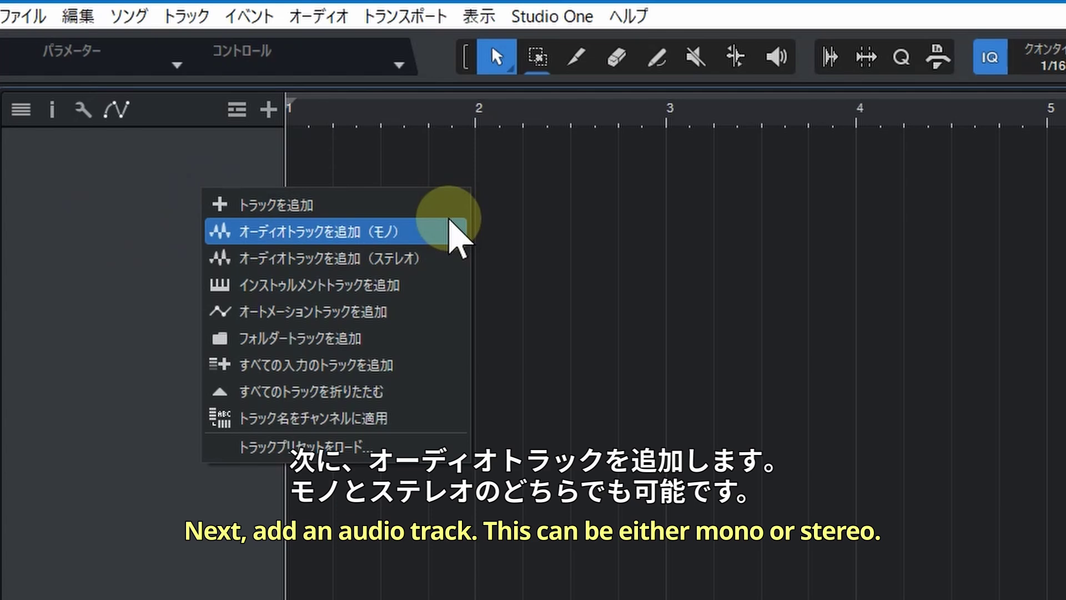
{"action": "left_click", "coordinate": [450, 231]}
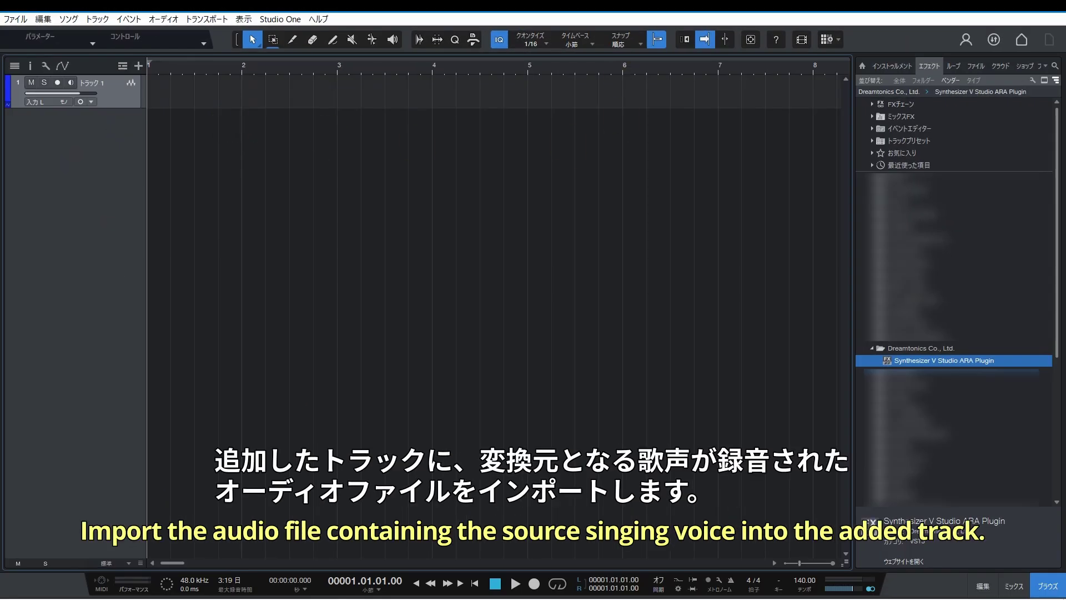
{"action": "left_click_drag", "start_coordinate": [1065, 128], "coordinate": [262, 97]}
Step: Play the imported vocal from the beginning of bar 2 and stop once the phrase has ended
{"action": "left_click", "coordinate": [261, 65]}
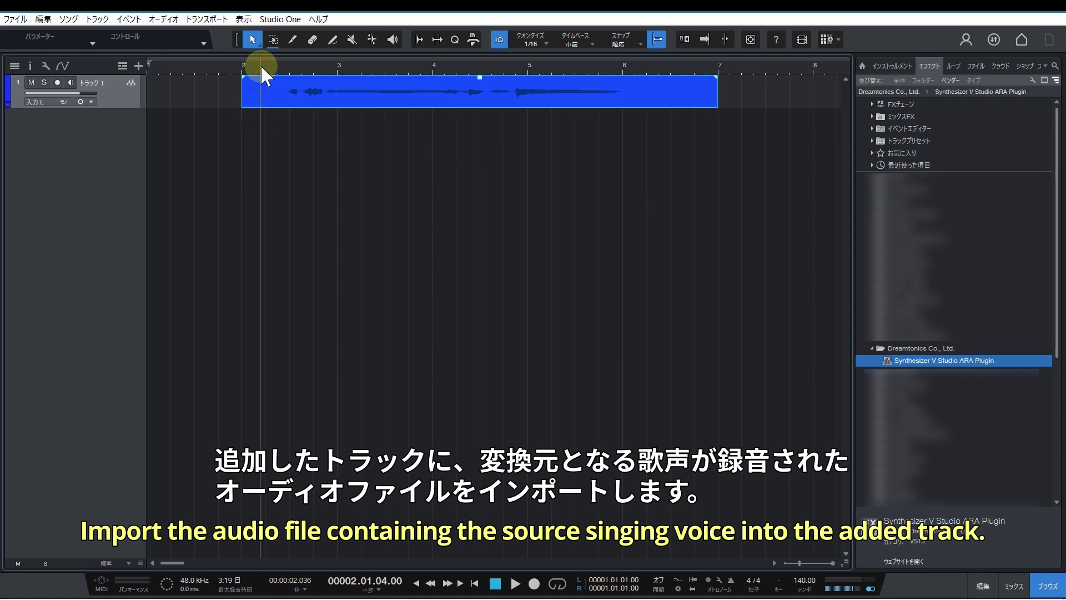
{"action": "key", "text": "space"}
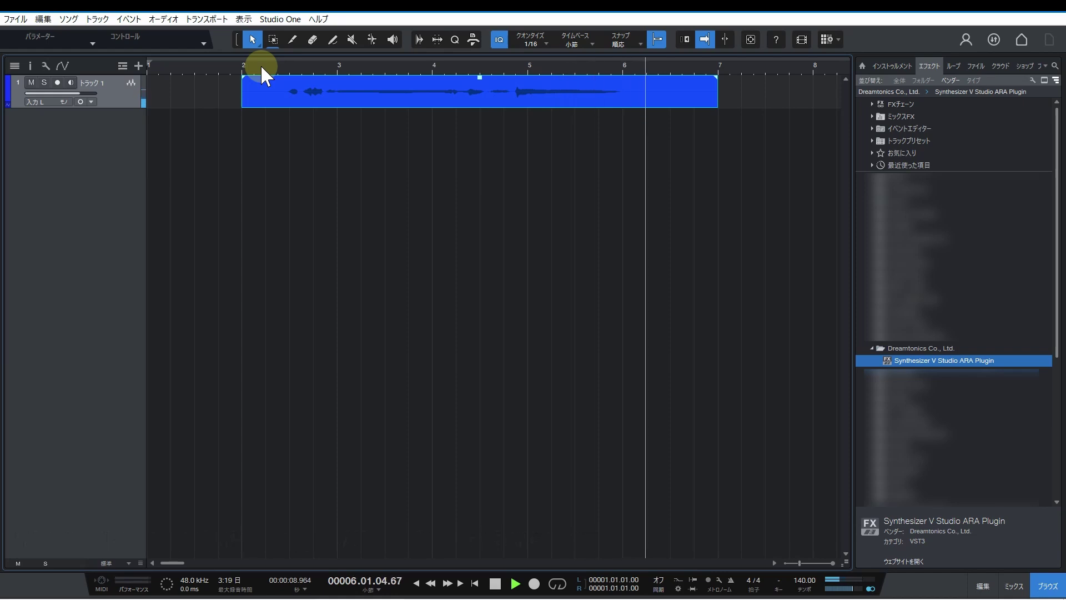
{"action": "key", "text": "space"}
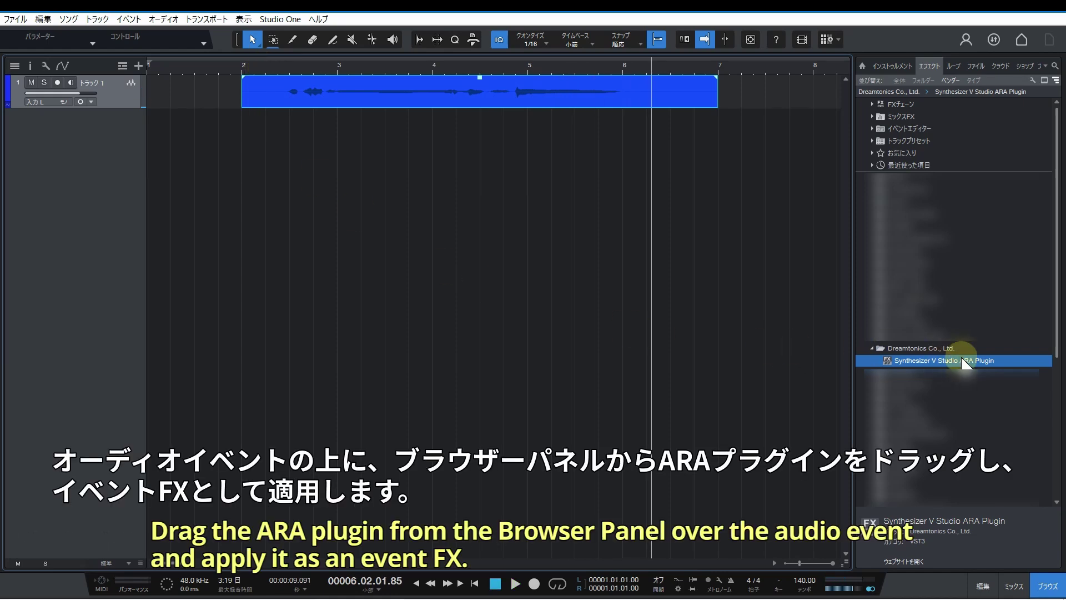
Step: Apply the Synthesizer V Studio ARA Plugin to the vocal event as an event FX and enlarge its editor pane
{"action": "left_click_drag", "start_coordinate": [1019, 362], "coordinate": [487, 99]}
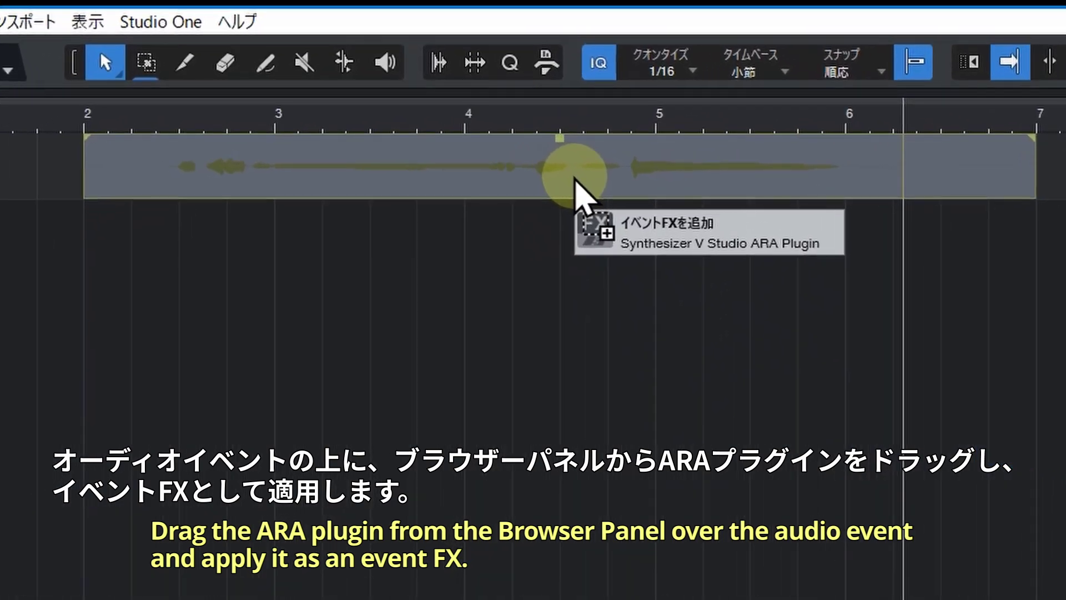
{"action": "left_click_drag", "start_coordinate": [575, 183], "coordinate": [572, 178]}
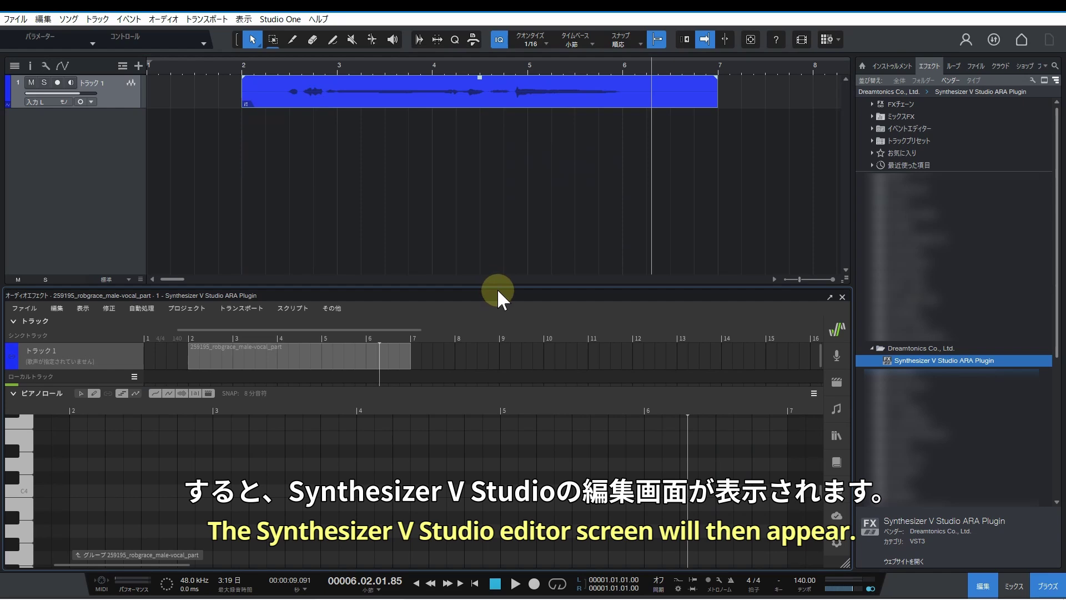
{"action": "left_click_drag", "start_coordinate": [498, 288], "coordinate": [507, 188]}
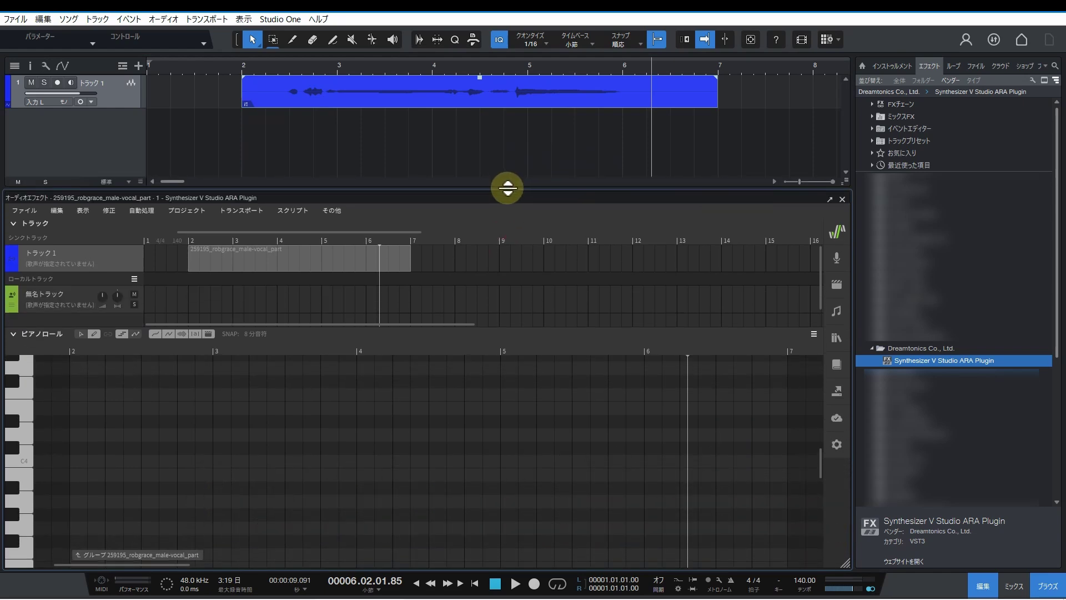
{"action": "scroll", "coordinate": [398, 67], "scroll_direction": "down", "scroll_amount": 3}
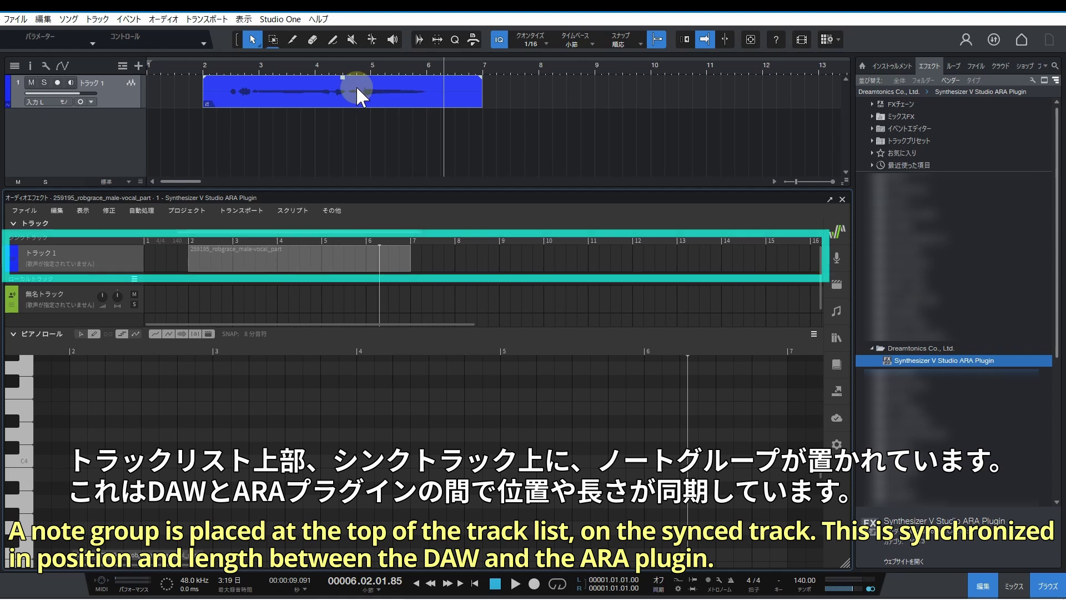
Step: Try shifting the vocal event and adjusting its end in the arrangement to test synchronization with the plugin's note group
{"action": "left_click_drag", "start_coordinate": [360, 87], "coordinate": [310, 95]}
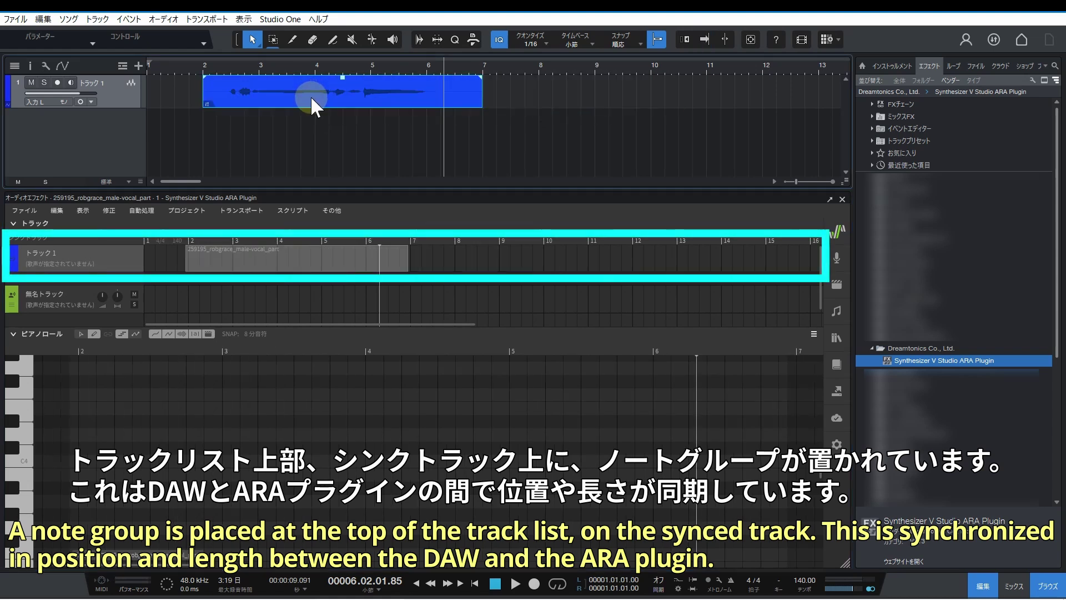
{"action": "mouse_move", "coordinate": [481, 96]}
{"action": "left_mouse_down"}
{"action": "mouse_move", "coordinate": [328, 95]}
{"action": "mouse_move", "coordinate": [482, 95]}
{"action": "left_mouse_up"}
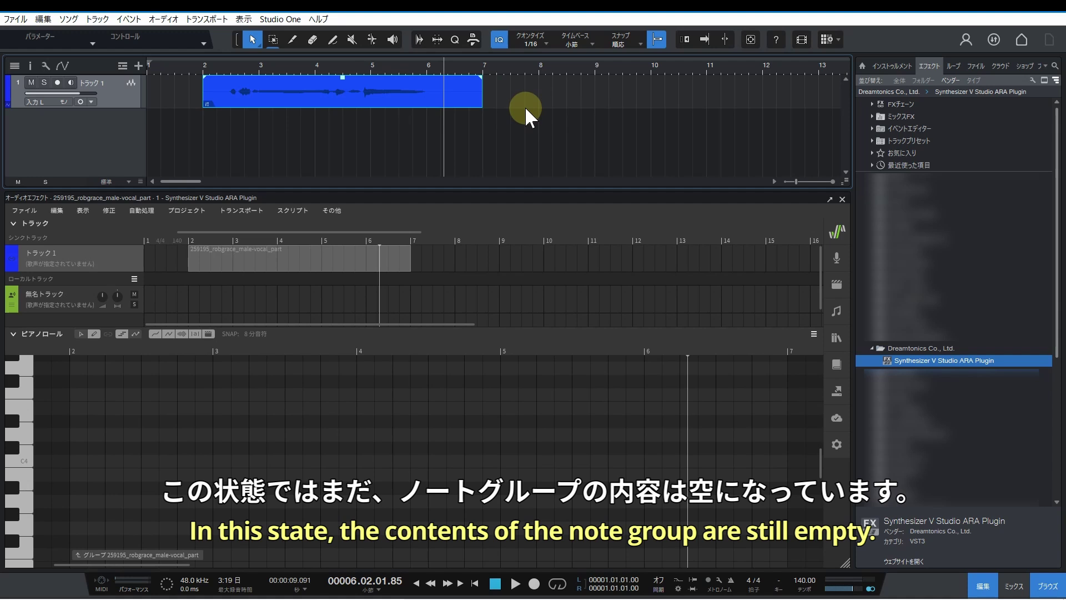
Step: Convert the synced note group's audio to notes with 80% detection sensitivity, pitch correction, lyrics analysis and automatic language
{"action": "right_click", "coordinate": [381, 251]}
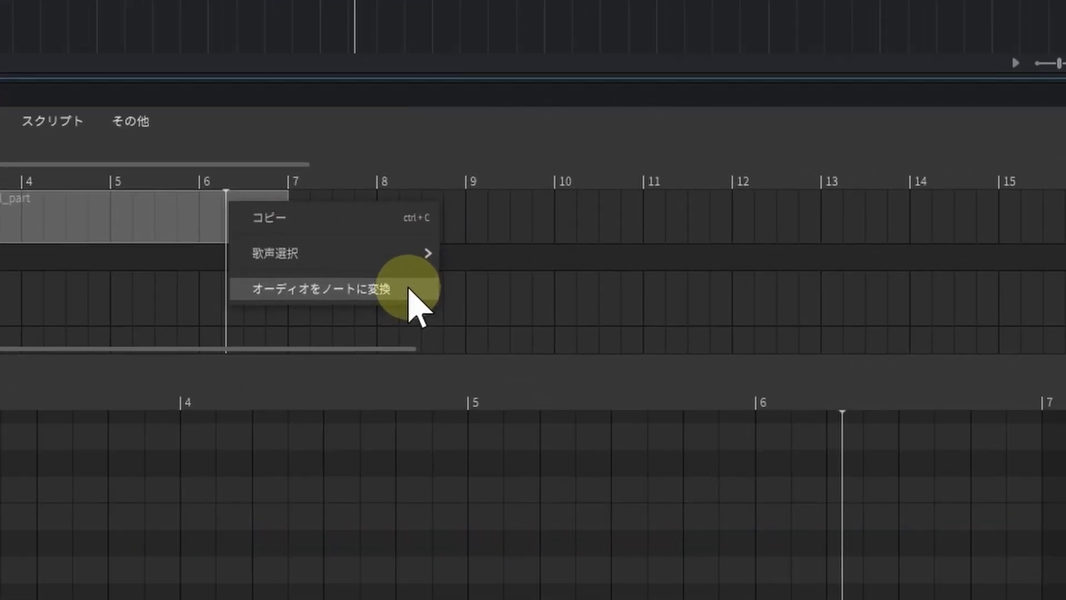
{"action": "left_click", "coordinate": [411, 290]}
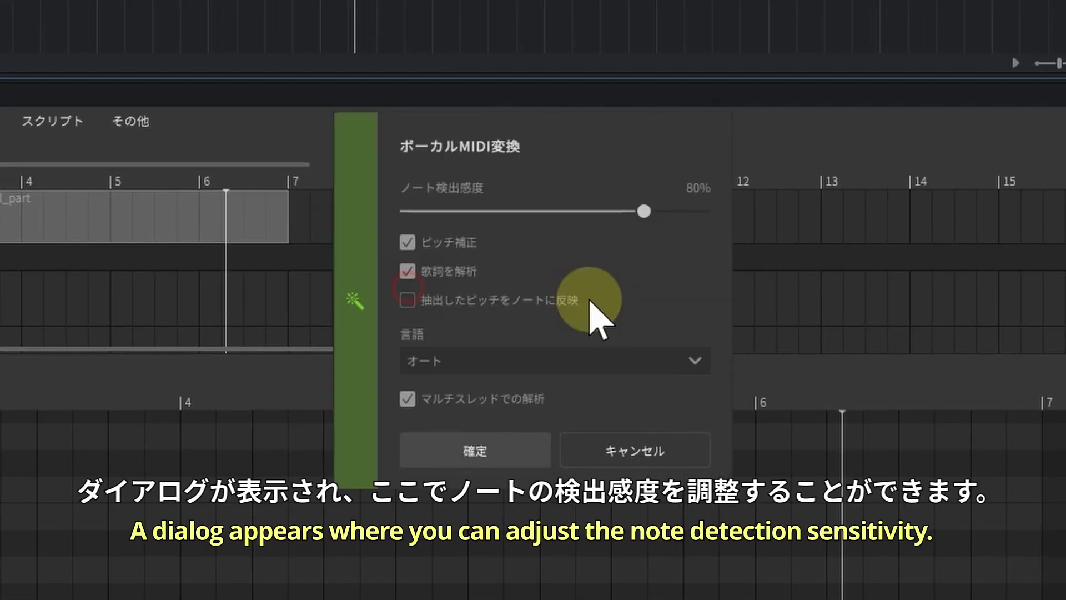
{"action": "left_click", "coordinate": [532, 447]}
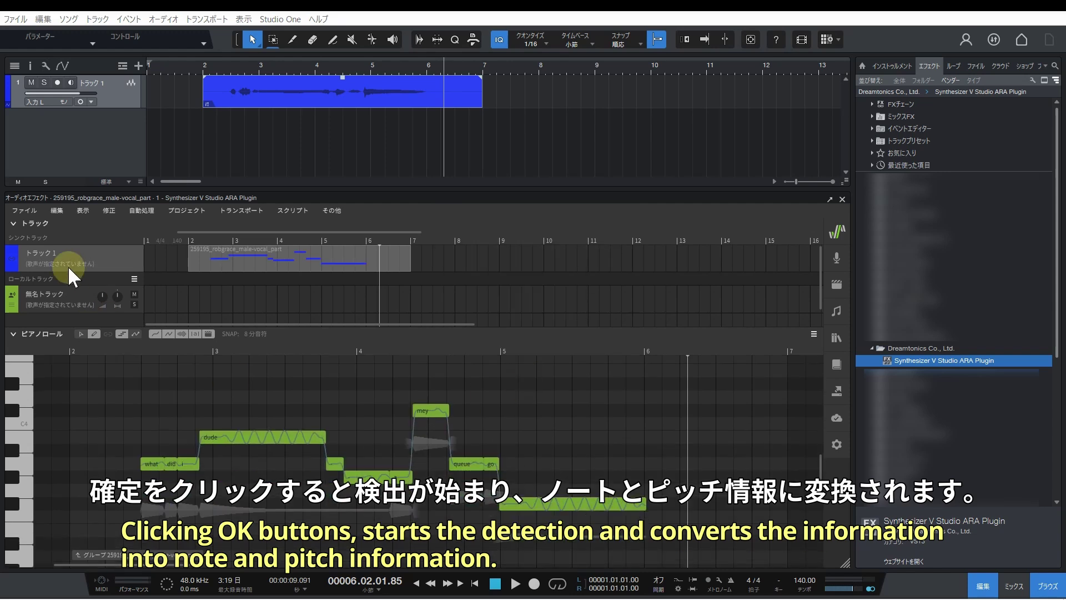
Step: Assign the Kevin voice to synced track 1 and play back the converted notes from bar 2
{"action": "left_click", "coordinate": [68, 268]}
{"action": "left_click", "coordinate": [80, 365]}
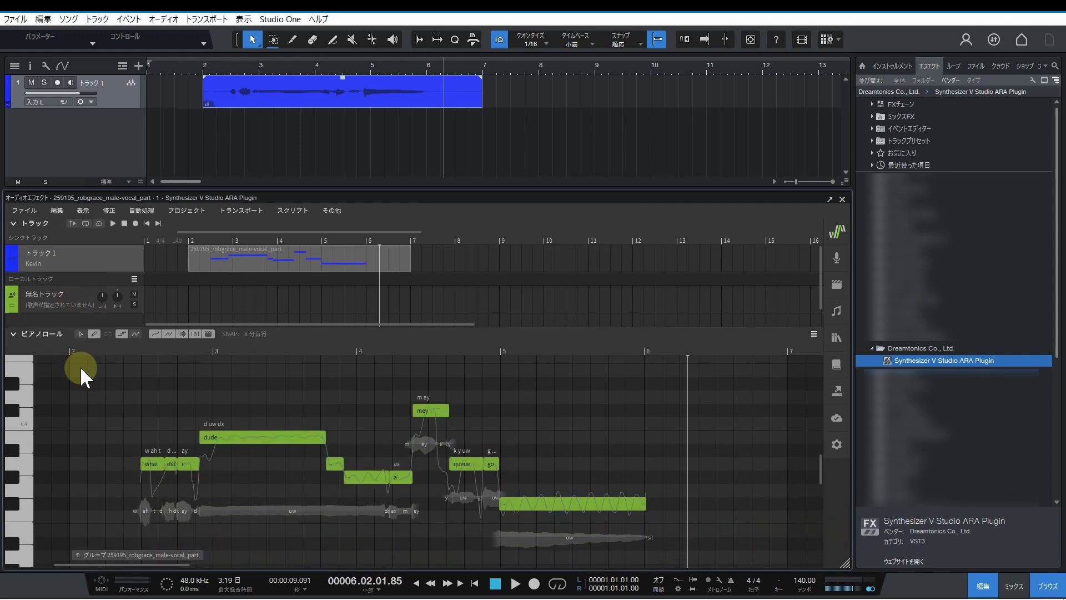
{"action": "left_click", "coordinate": [85, 349]}
{"action": "key", "text": "space"}
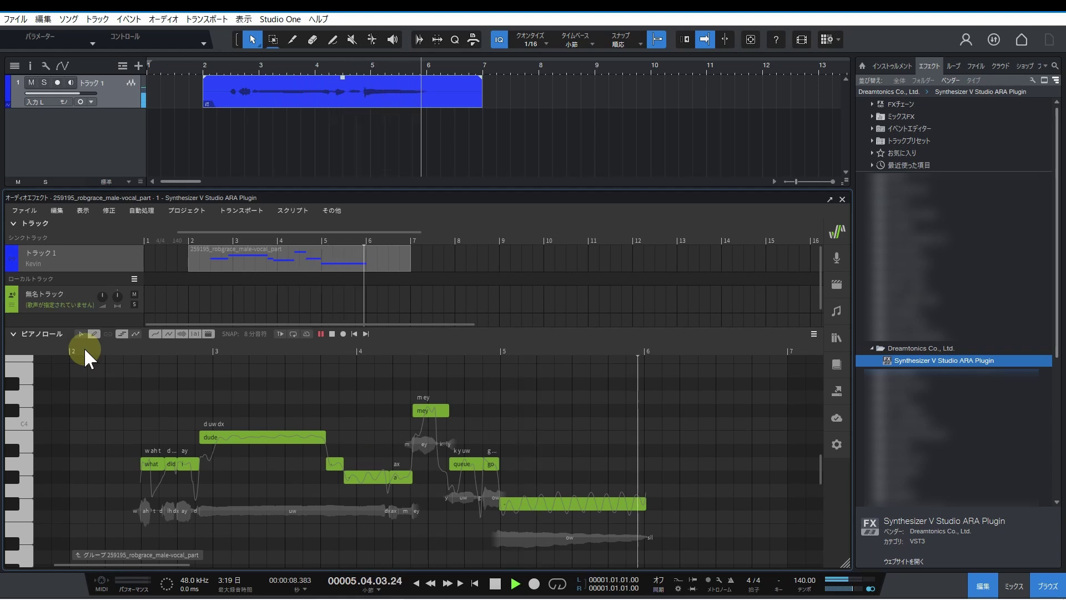
{"action": "key", "text": "space"}
Step: Raise the long final note to the same pitch as the "dude" note and play the phrase from bar 2
{"action": "left_click_drag", "start_coordinate": [535, 502], "coordinate": [543, 438]}
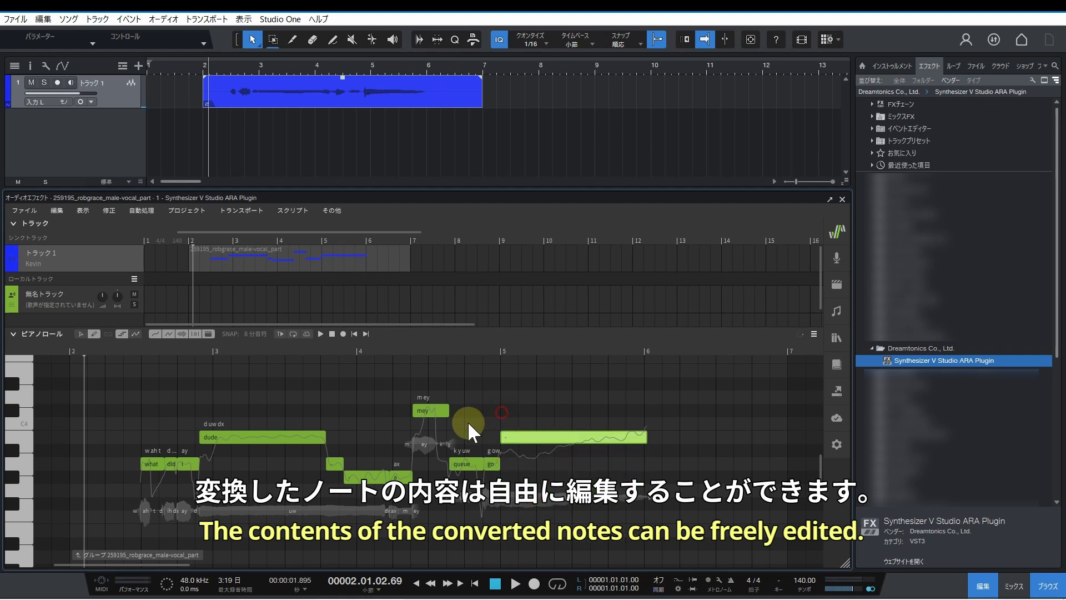
{"action": "left_click", "coordinate": [92, 348]}
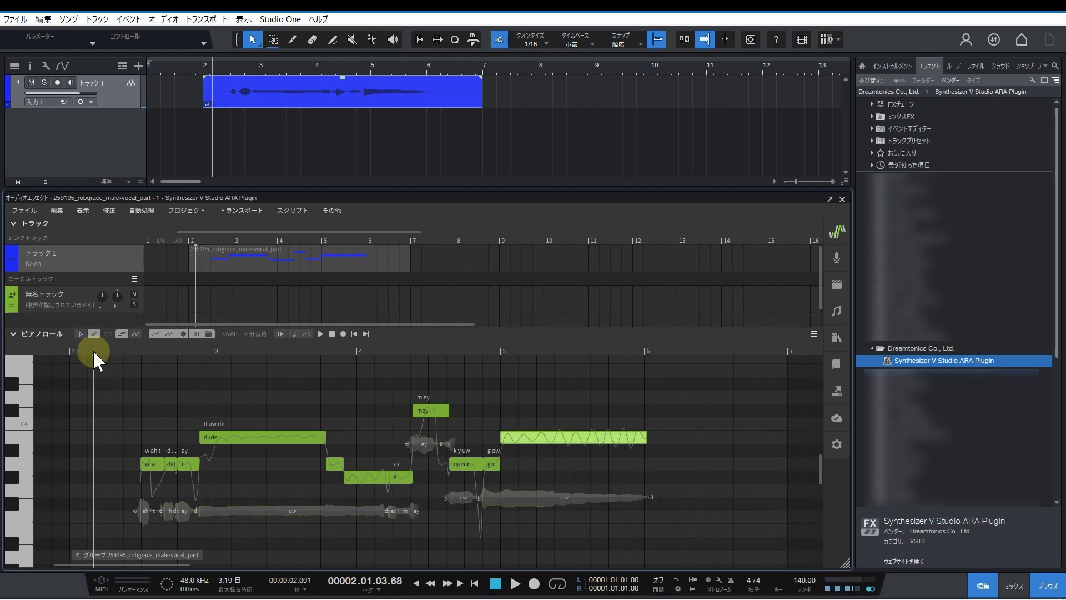
{"action": "key", "text": "space"}
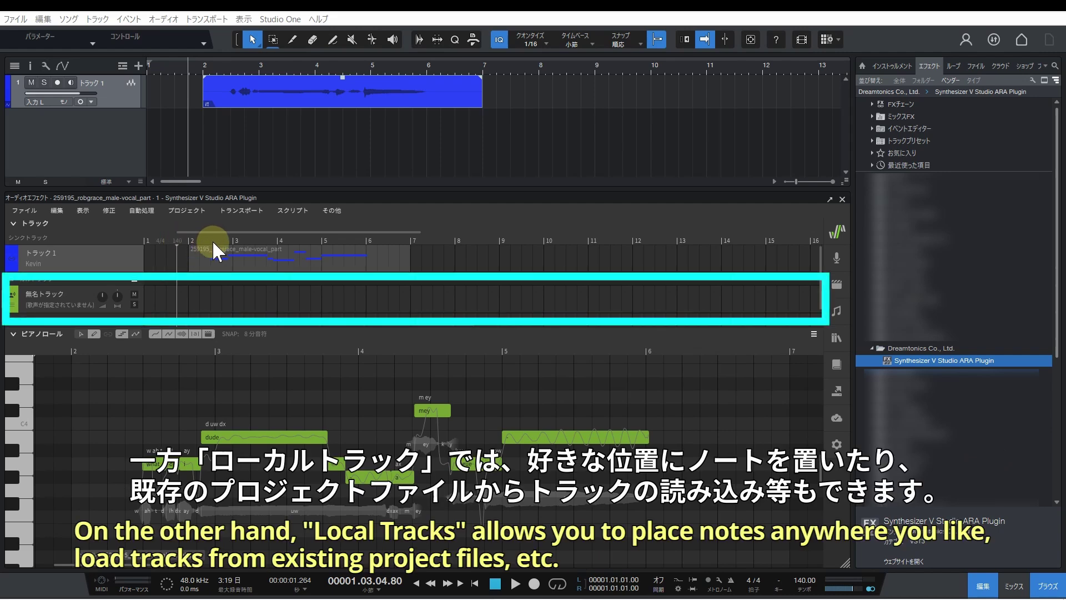
Step: Place three short ascending notes around bar 8 on the unnamed local track
{"action": "left_click", "coordinate": [562, 241]}
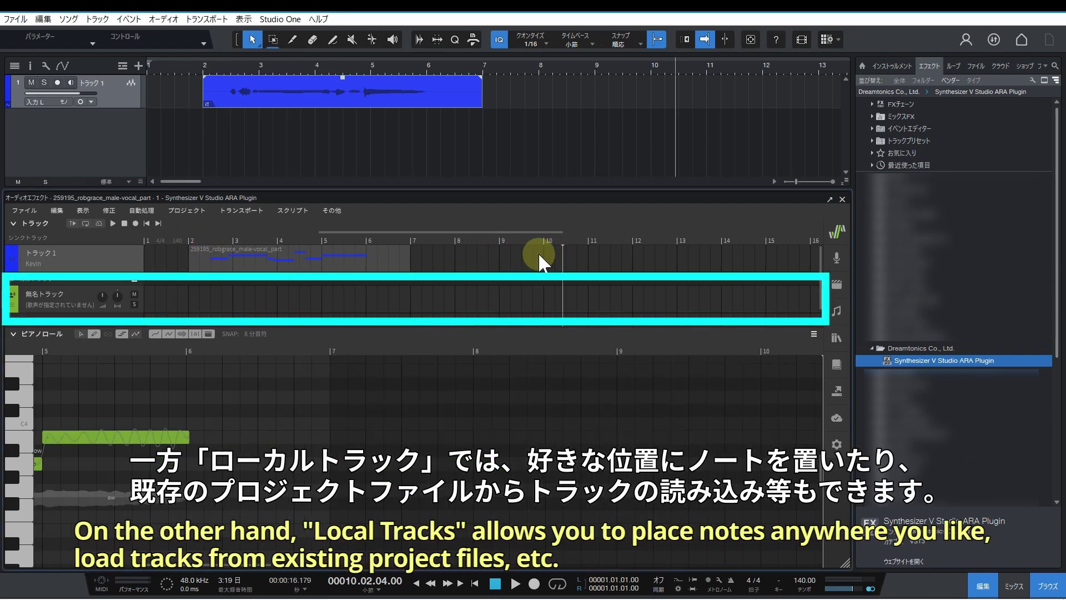
{"action": "left_click", "coordinate": [78, 288]}
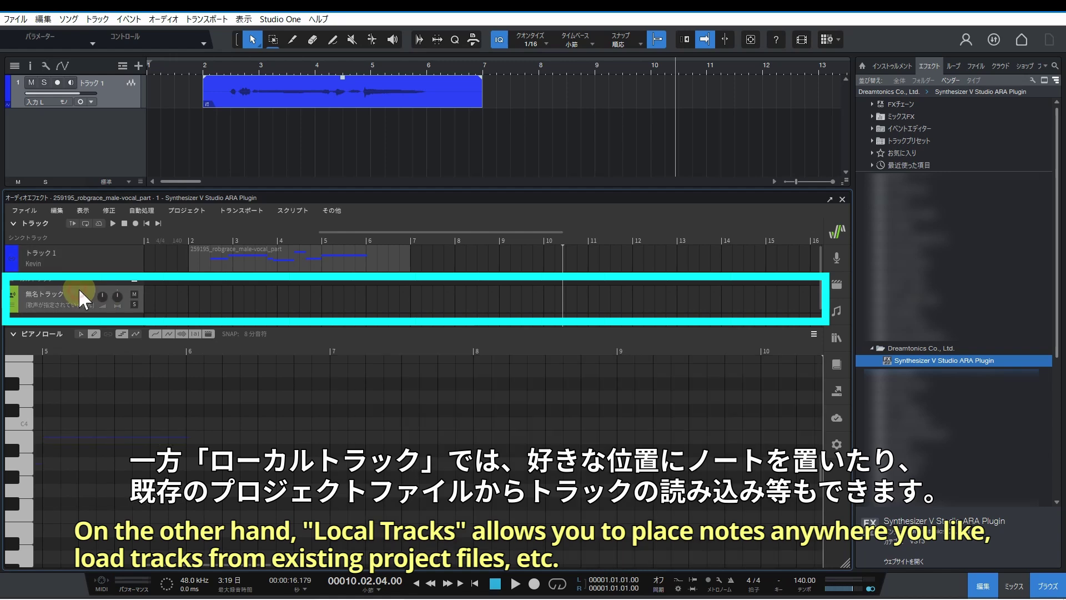
{"action": "left_click", "coordinate": [451, 496]}
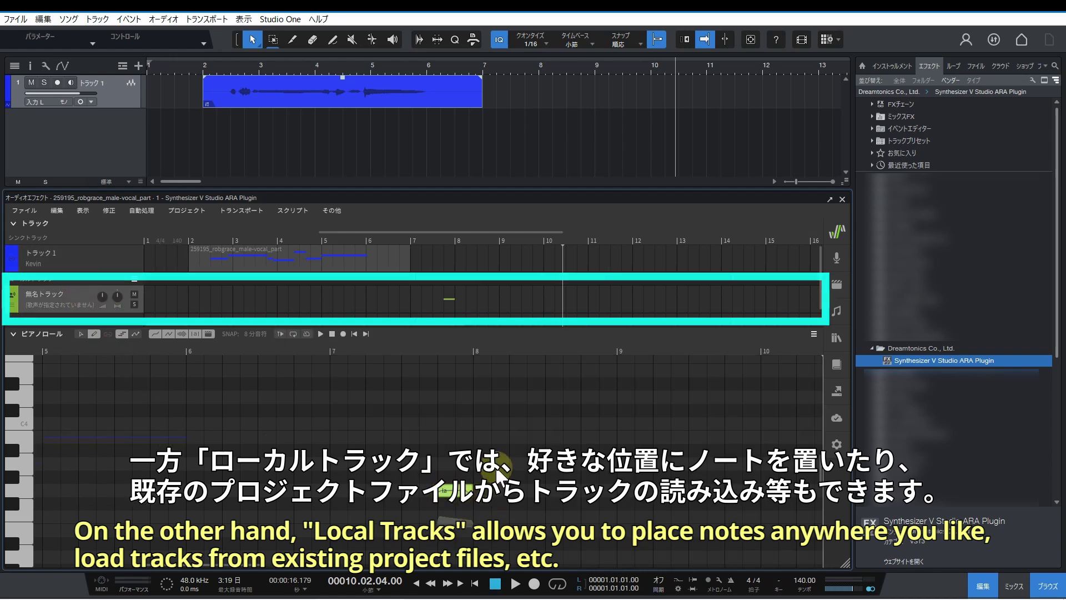
{"action": "left_click", "coordinate": [508, 464]}
{"action": "left_click", "coordinate": [552, 436]}
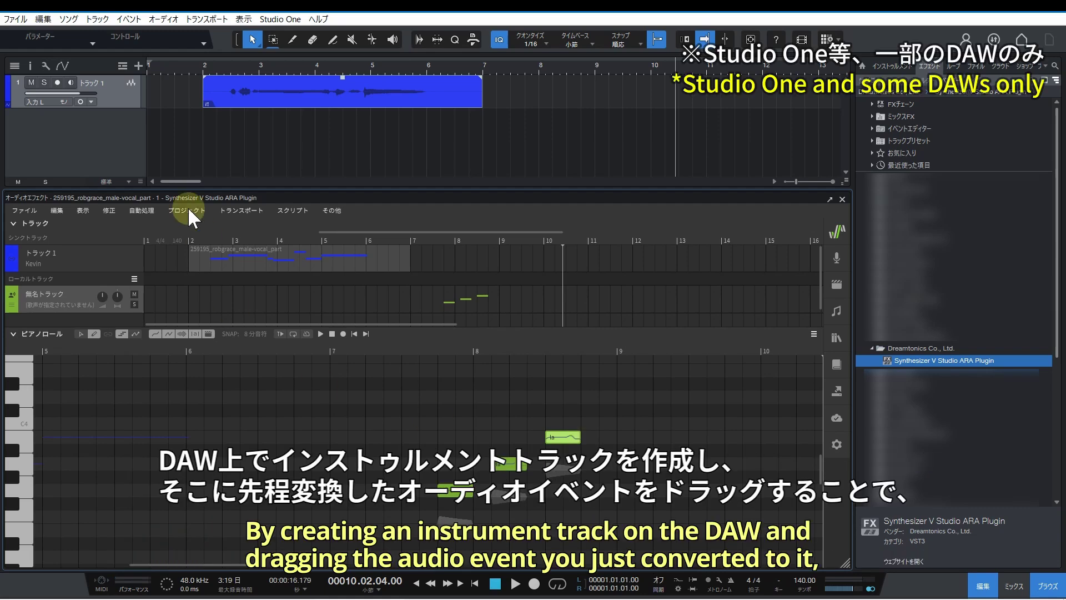
Step: Add an instrument track below the audio track and export the converted vocal event onto it as MIDI notes
{"action": "right_click", "coordinate": [131, 122]}
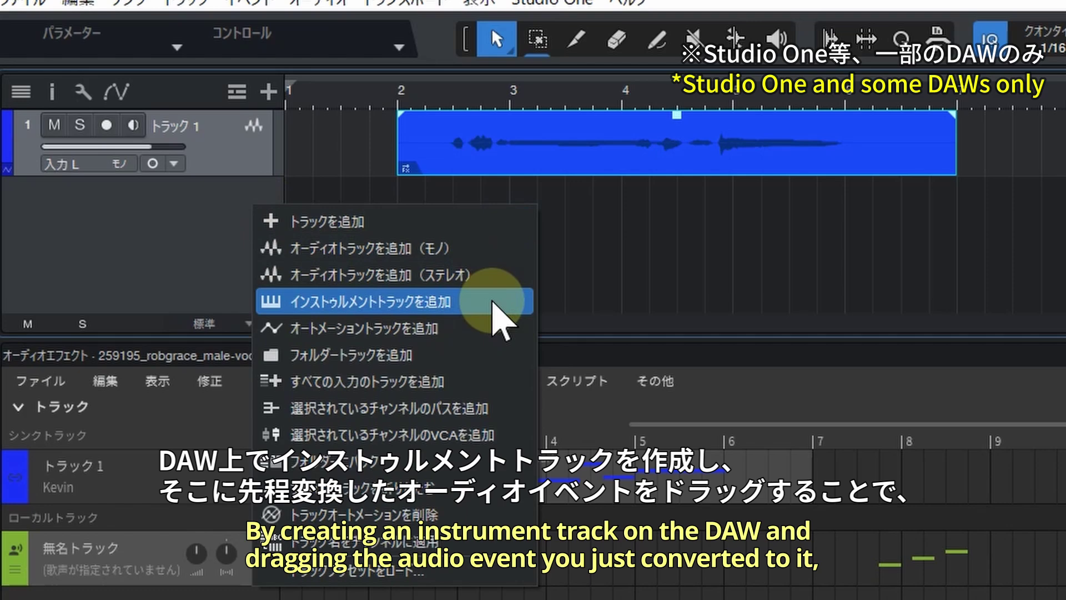
{"action": "left_click", "coordinate": [493, 302]}
{"action": "left_click_drag", "start_coordinate": [476, 161], "coordinate": [476, 219]}
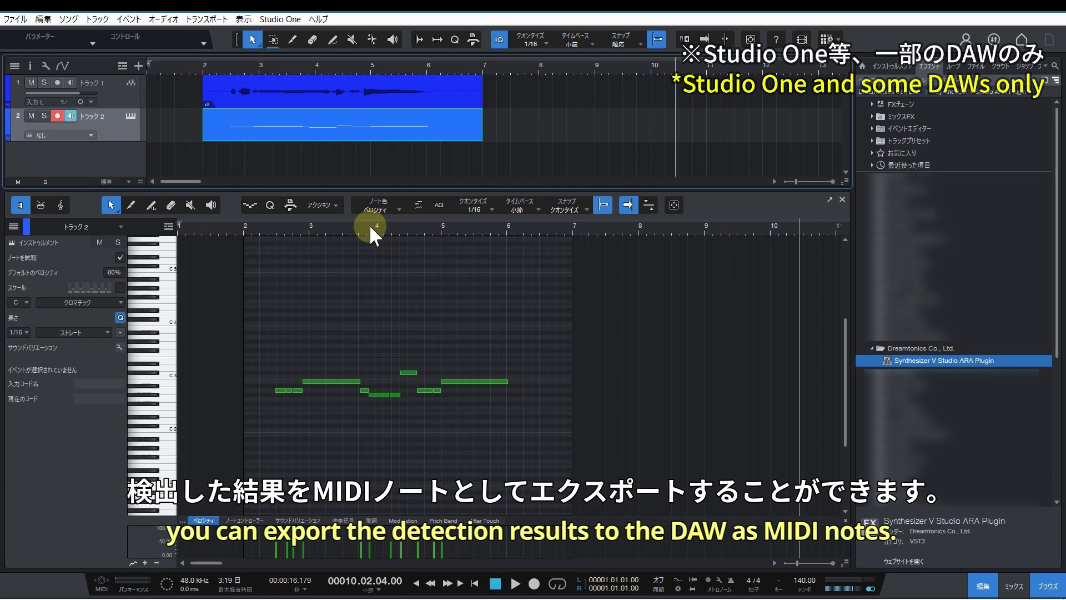
Step: Copy the vocal event to bar 8 on track 1 and compare the notes of the original and copied groups
{"action": "left_click", "coordinate": [348, 92]}
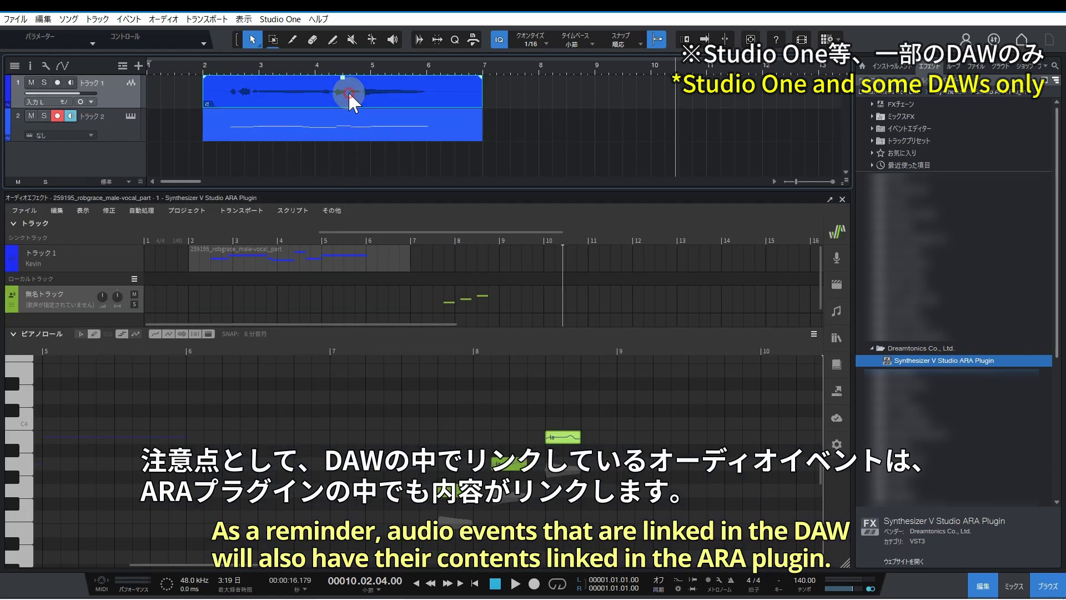
{"action": "left_click_drag", "start_coordinate": [345, 92], "coordinate": [679, 91]}
{"action": "left_click", "coordinate": [355, 244]}
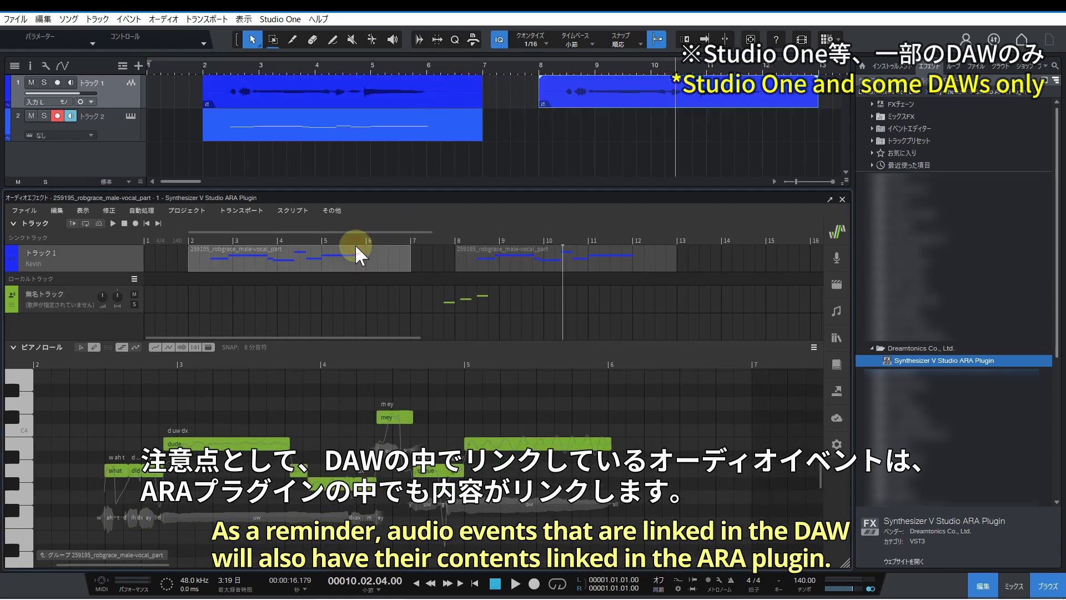
{"action": "left_click", "coordinate": [518, 255]}
{"action": "left_click", "coordinate": [347, 254]}
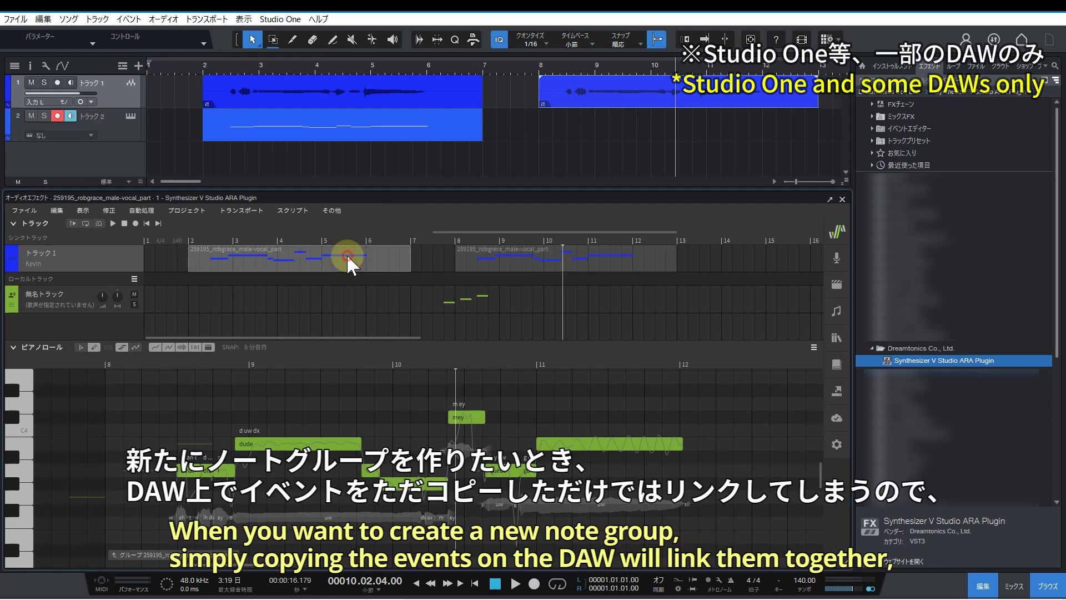
{"action": "left_click", "coordinate": [498, 258]}
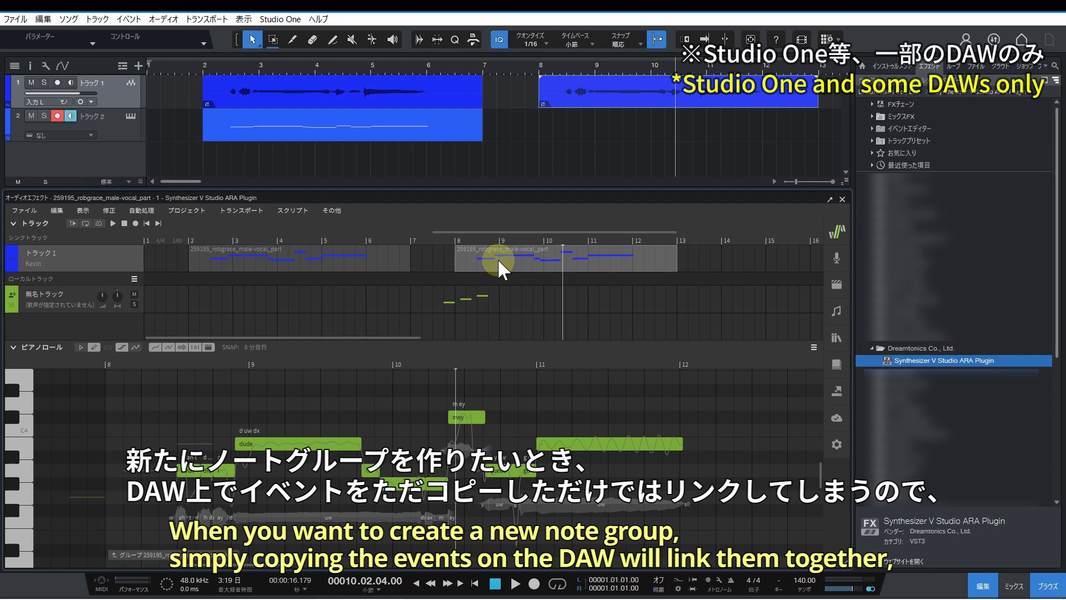
Step: Separate the shared copy of the vocal event at bar 8 into an independent audio event
{"action": "right_click", "coordinate": [634, 88]}
{"action": "mouse_move", "coordinate": [778, 328]}
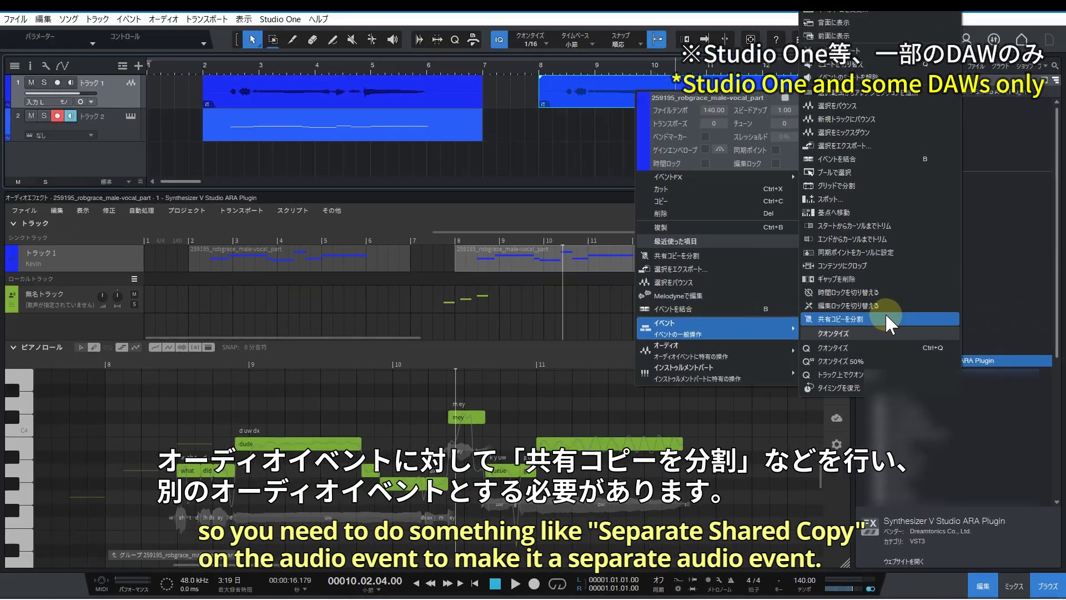
{"action": "left_click", "coordinate": [717, 225]}
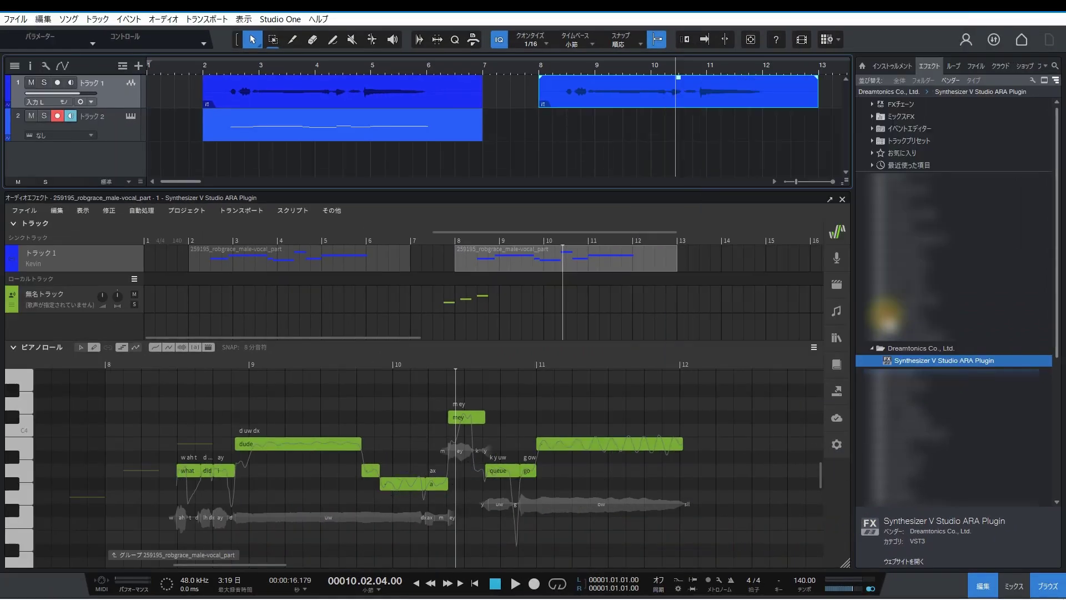
Step: Edit the notes of the separated group between about bars 9 and 10 in the piano roll
{"action": "left_click", "coordinate": [248, 469]}
{"action": "left_click_drag", "start_coordinate": [291, 472], "coordinate": [285, 471]}
{"action": "left_click_drag", "start_coordinate": [303, 444], "coordinate": [410, 442]}
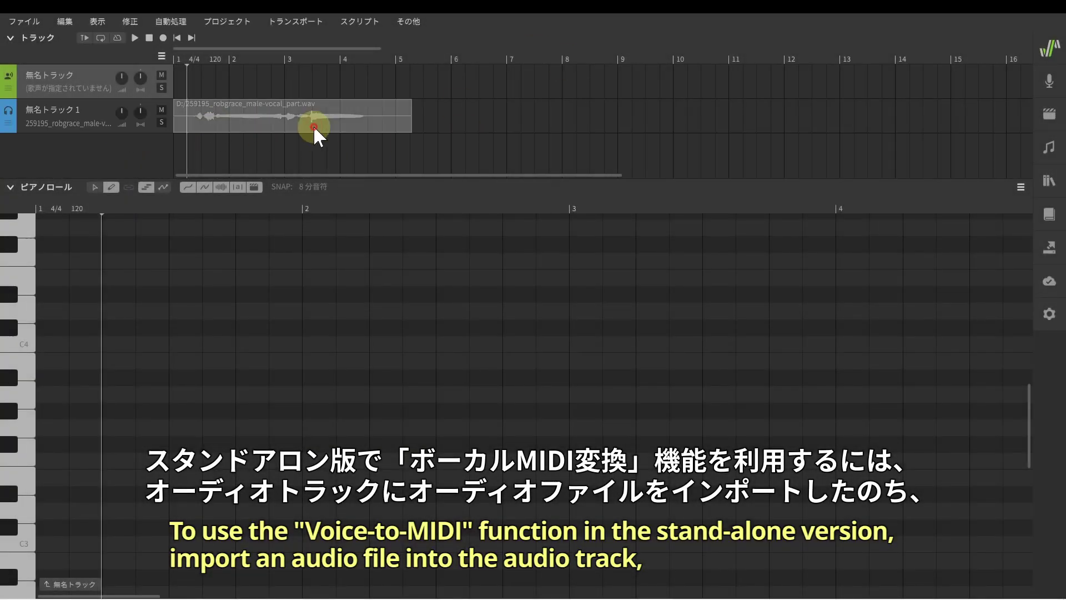
Step: In standalone Synthesizer V Studio, convert the imported vocal audio clip to notes and assign a voice to the unnamed vocal track
{"action": "right_click", "coordinate": [313, 125]}
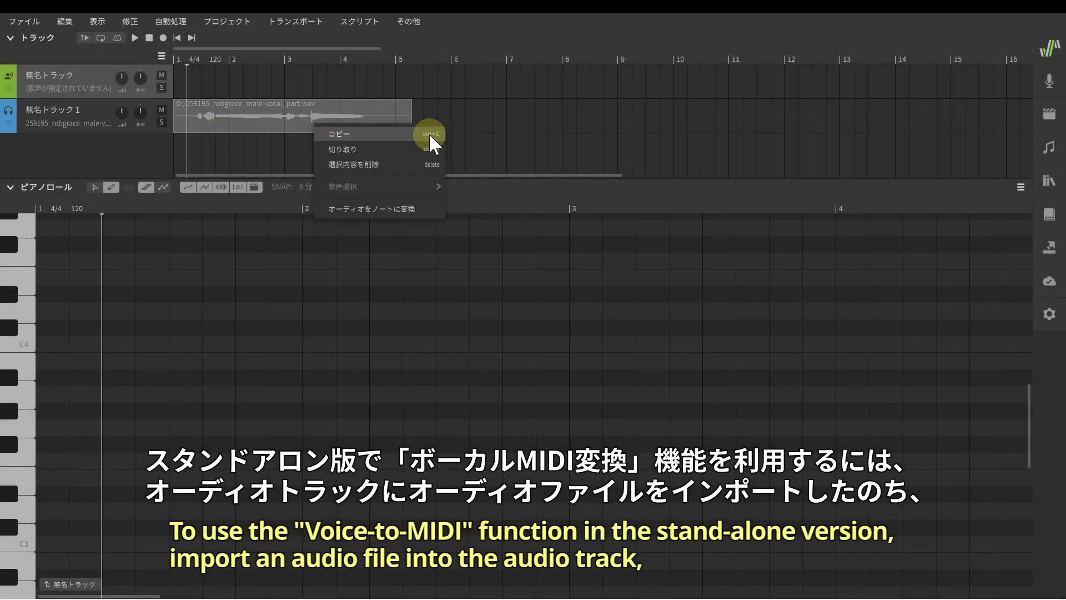
{"action": "left_click", "coordinate": [423, 212]}
{"action": "left_click", "coordinate": [526, 403]}
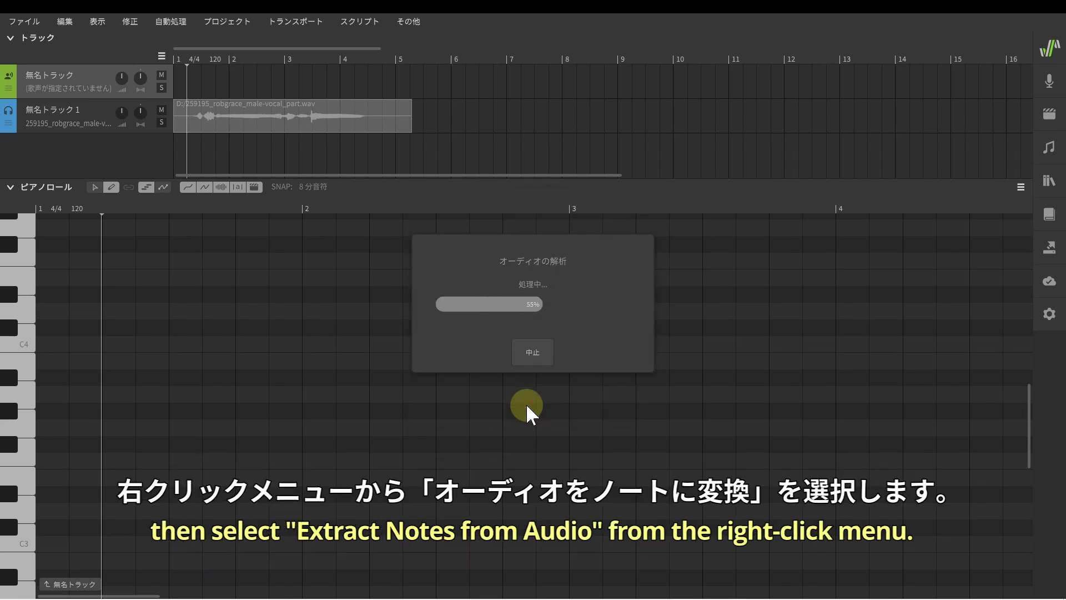
{"action": "left_click", "coordinate": [84, 90]}
{"action": "left_click", "coordinate": [105, 205]}
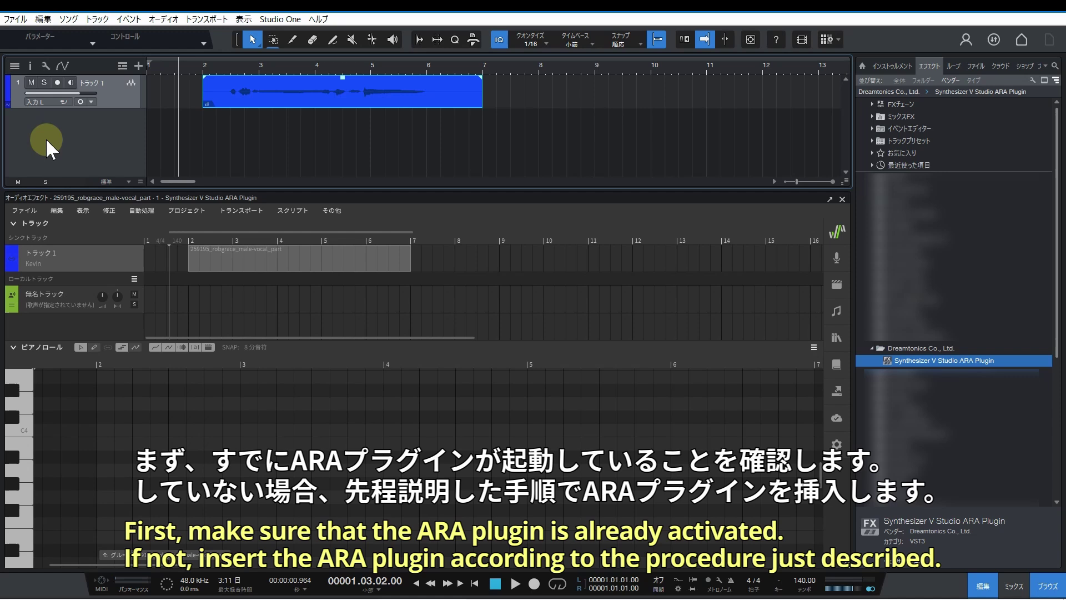
Step: Add a new instrument track, load the Synthesizer V Studio Plugin on it, and widen the plugin window
{"action": "right_click", "coordinate": [83, 123]}
{"action": "left_click", "coordinate": [185, 169]}
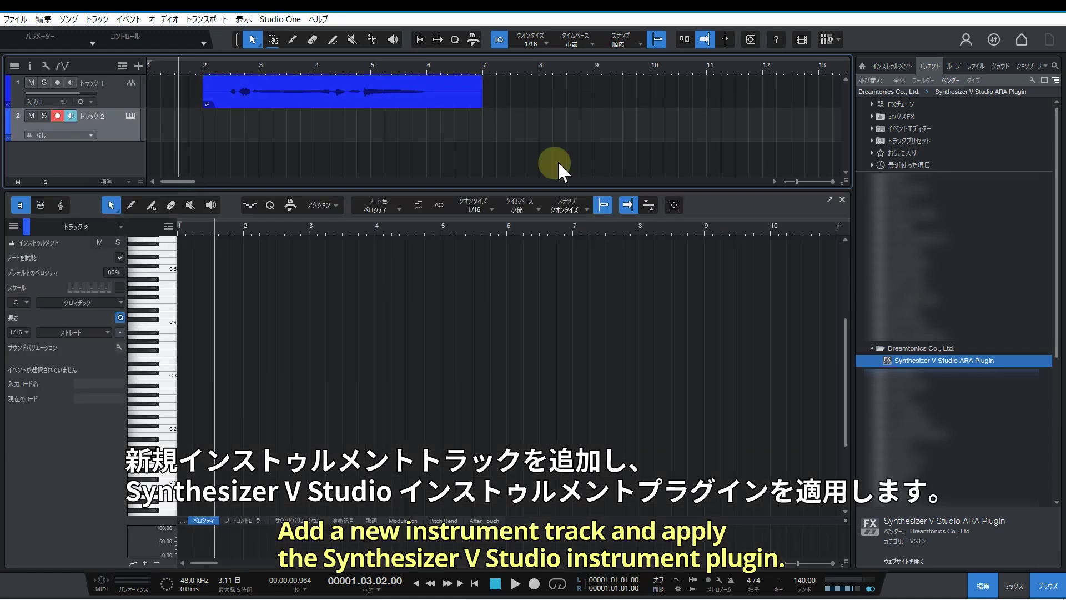
{"action": "left_click", "coordinate": [875, 65]}
{"action": "left_click", "coordinate": [1008, 366]}
{"action": "left_click_drag", "start_coordinate": [1008, 366], "coordinate": [528, 352]}
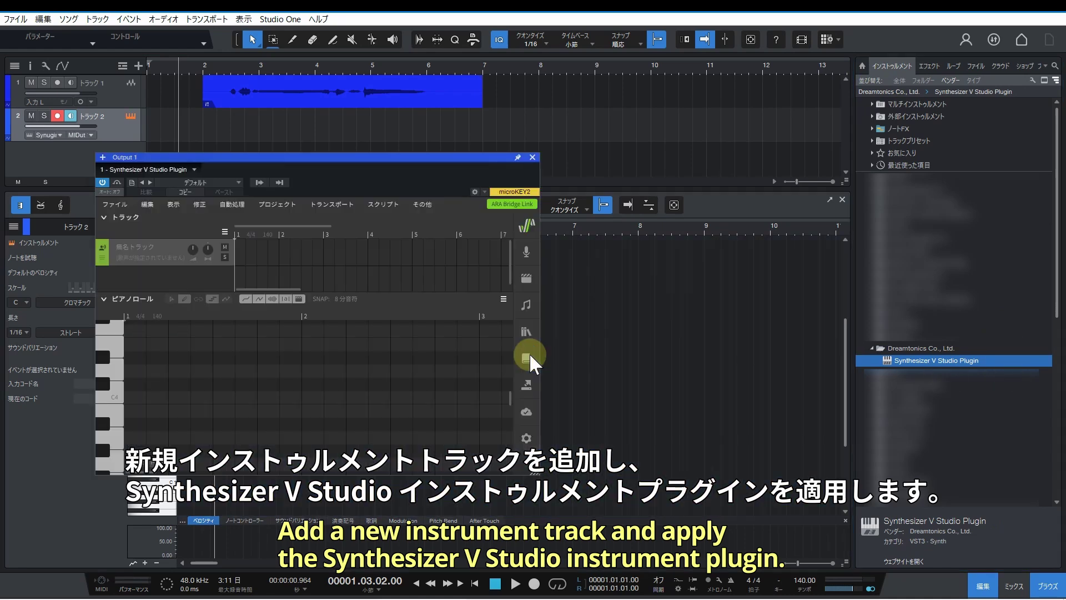
{"action": "left_click_drag", "start_coordinate": [524, 476], "coordinate": [799, 478]}
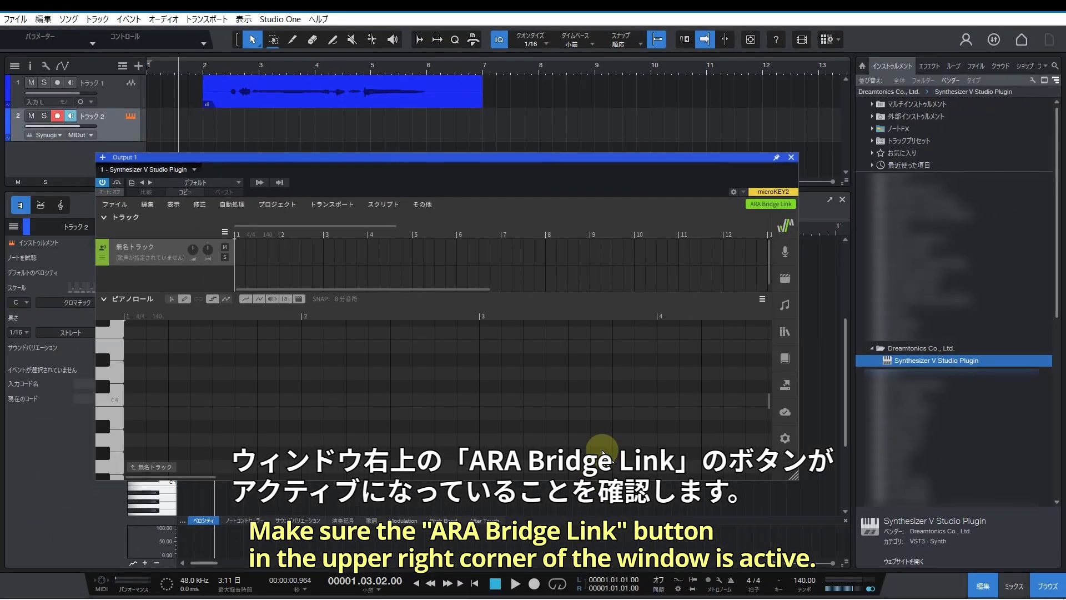
Step: Move the playback position within the plugin's timeline and play the song to check position syncing
{"action": "left_click", "coordinate": [309, 235]}
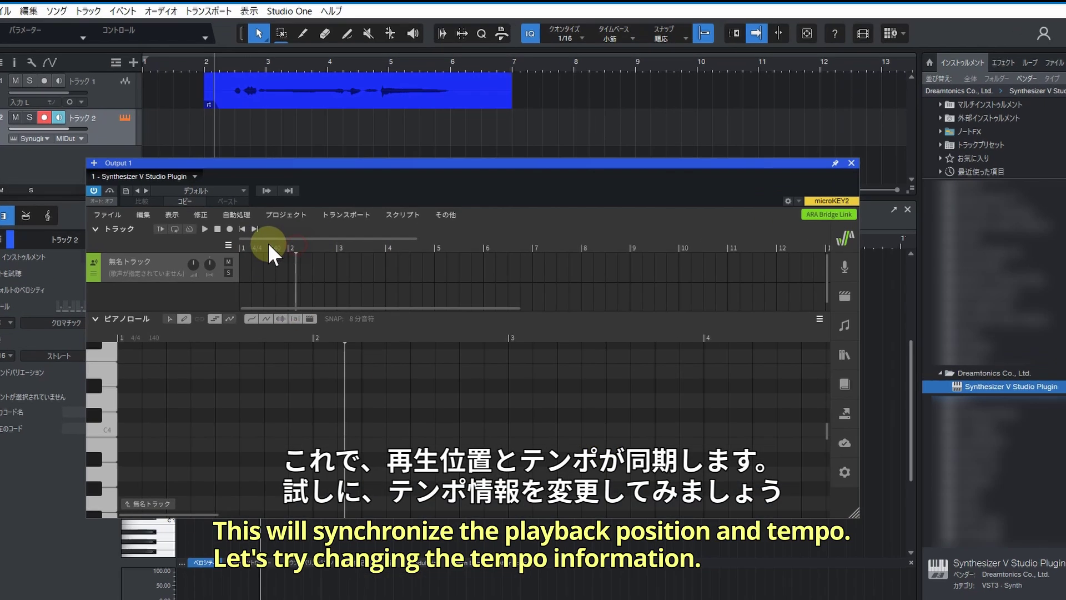
{"action": "left_click", "coordinate": [203, 217]}
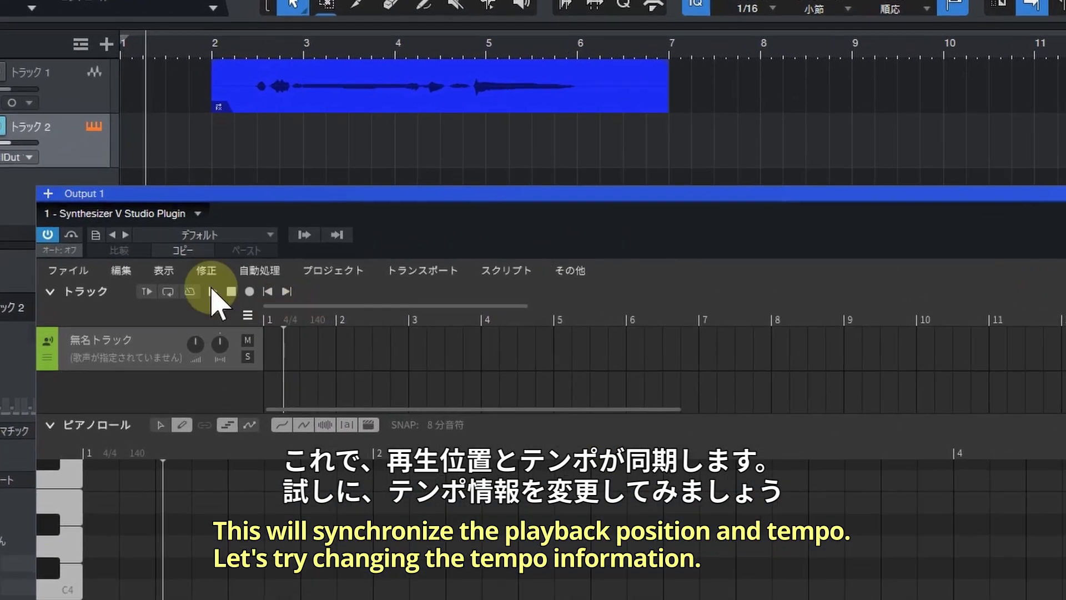
Step: Show the tempo track and edit its tempo points in the opening bars to test tempo syncing with the plugin
{"action": "left_click", "coordinate": [122, 66]}
{"action": "left_click", "coordinate": [109, 288]}
{"action": "left_click", "coordinate": [143, 69]}
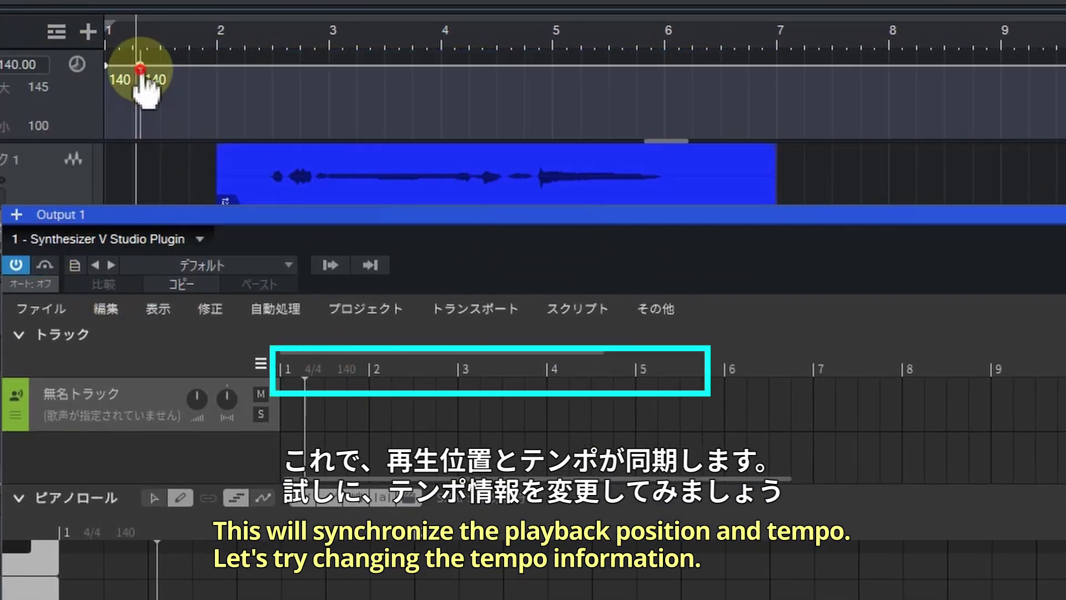
{"action": "mouse_move", "coordinate": [161, 118]}
{"action": "left_mouse_down"}
{"action": "mouse_move", "coordinate": [272, 84]}
{"action": "mouse_move", "coordinate": [268, 119]}
{"action": "left_mouse_up"}
{"action": "left_click", "coordinate": [350, 370]}
{"action": "left_click_drag", "start_coordinate": [389, 384], "coordinate": [305, 381]}
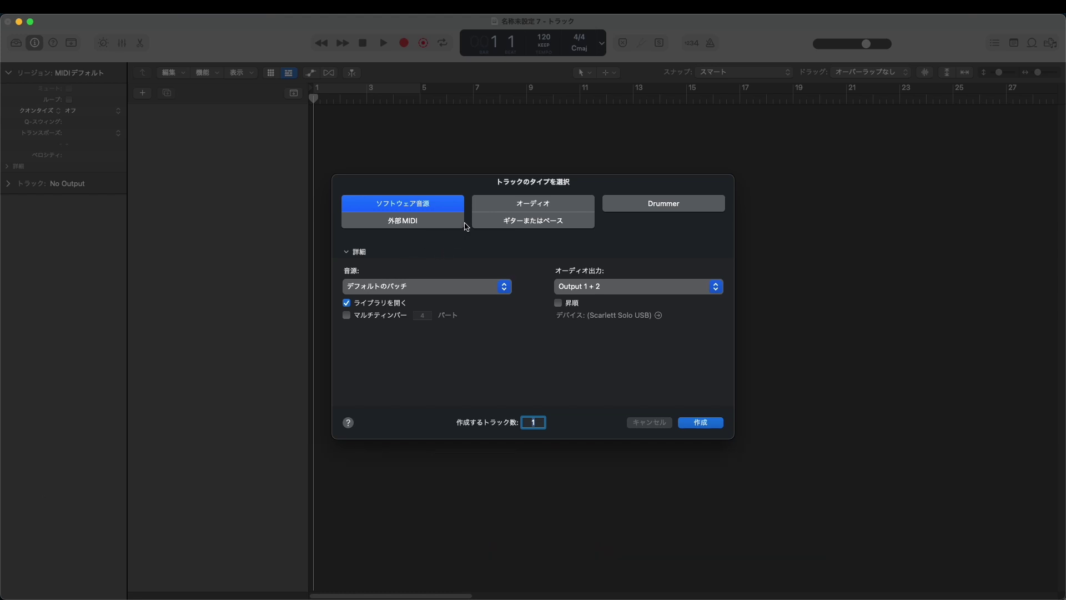
Step: In Logic Pro, create an audio track and insert Synthesizer V Studio ARA Plugin as its first audio effect
{"action": "left_click", "coordinate": [493, 207]}
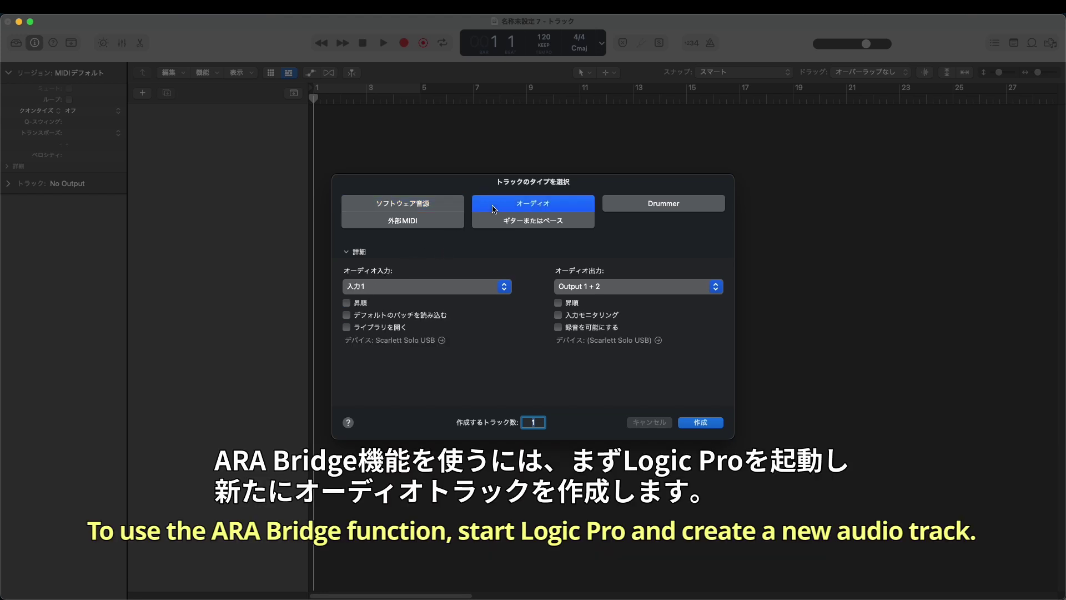
{"action": "left_click", "coordinate": [695, 423]}
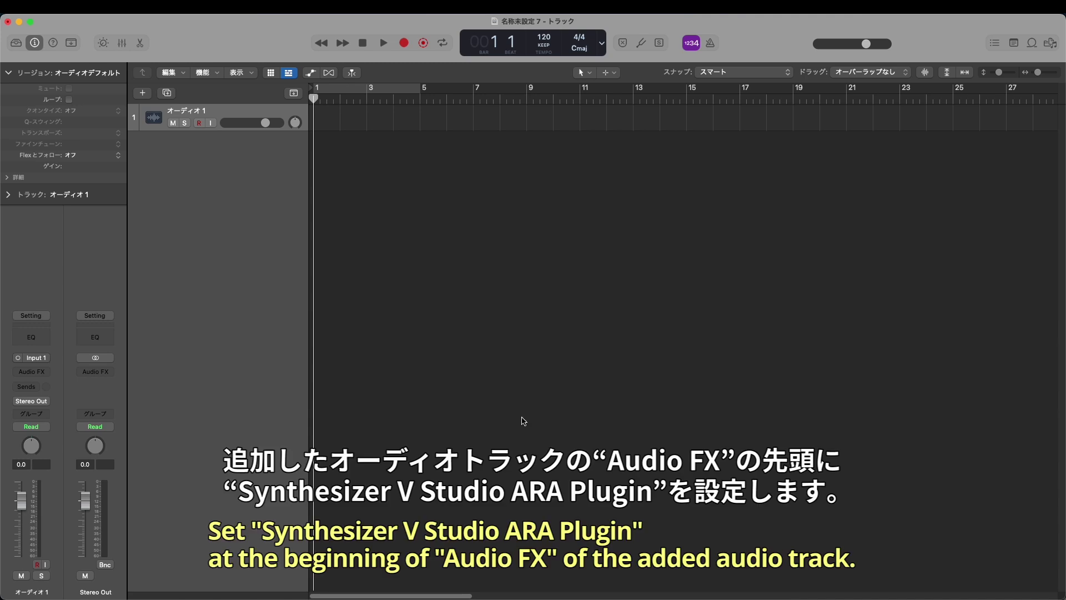
{"action": "left_click", "coordinate": [44, 372]}
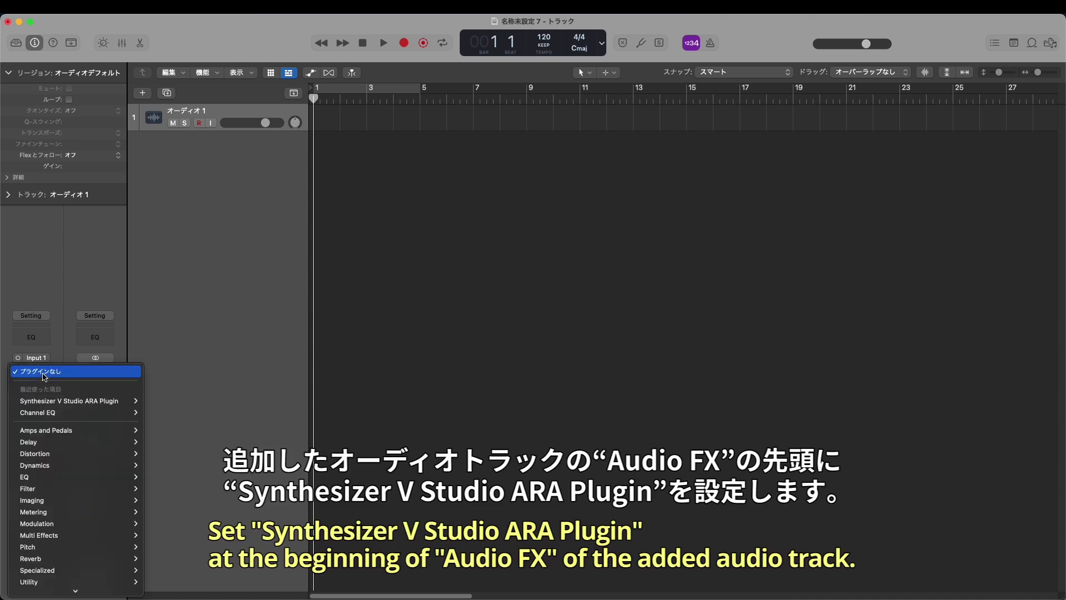
{"action": "mouse_move", "coordinate": [84, 590]}
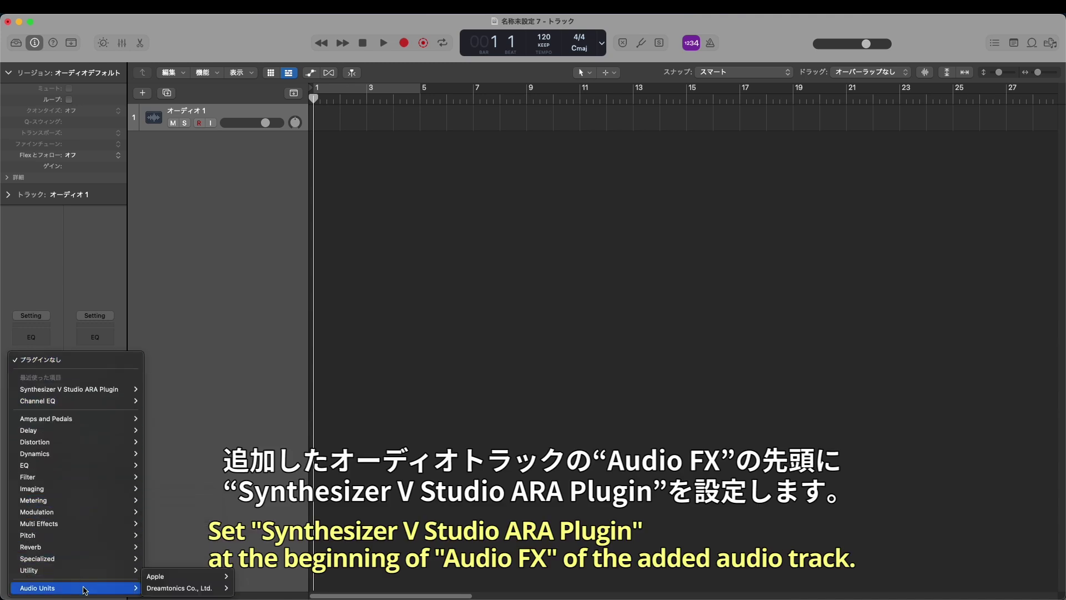
{"action": "mouse_move", "coordinate": [206, 589]}
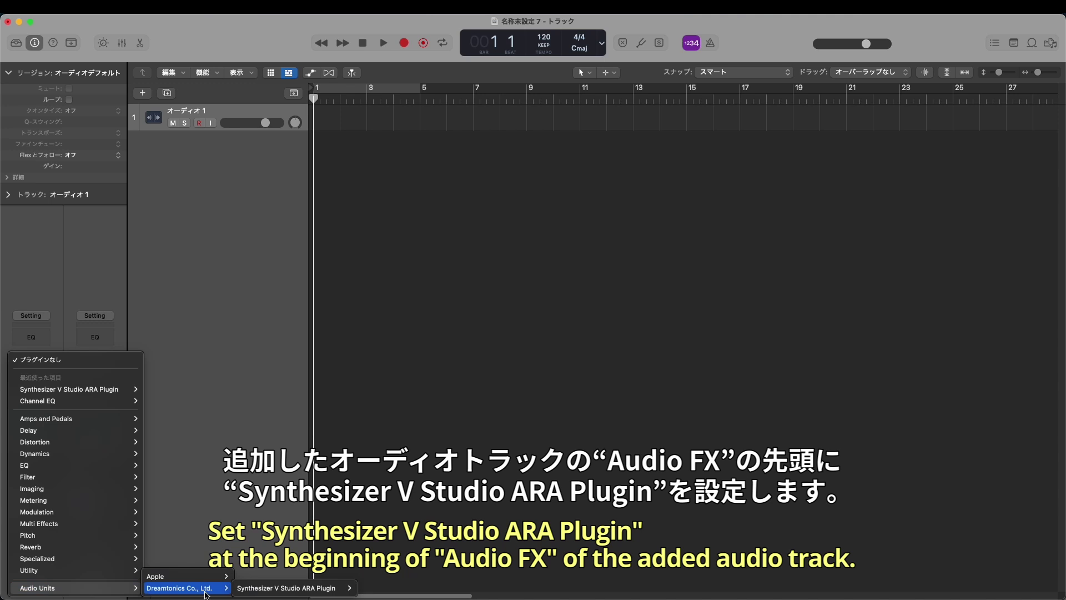
{"action": "left_click", "coordinate": [255, 590]}
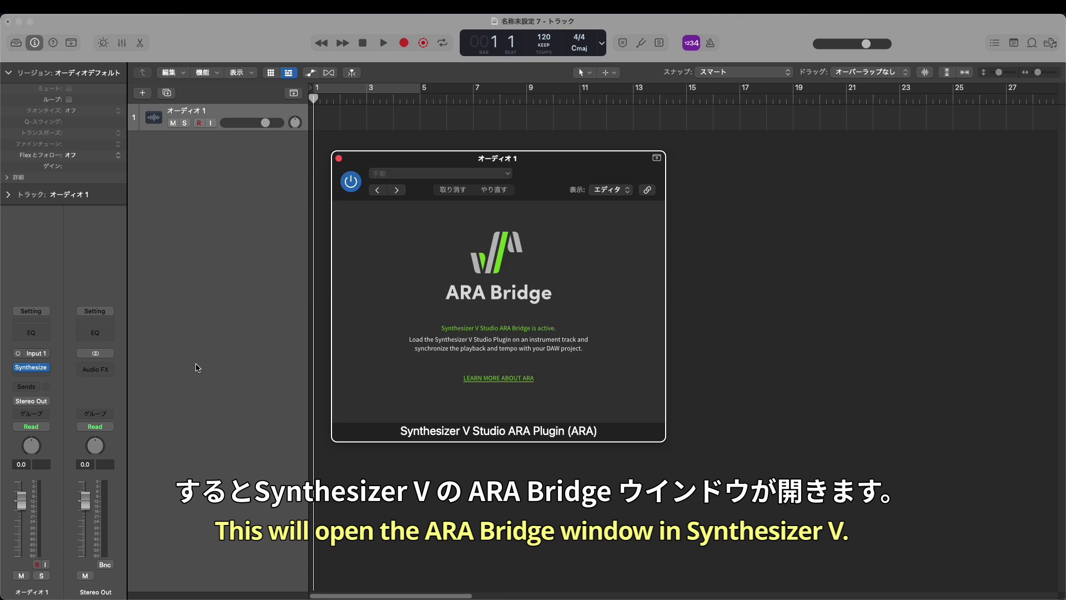
Step: Add a software instrument track that uses Synthesizer V Studio Plugin as its sound source
{"action": "left_click", "coordinate": [146, 94]}
{"action": "left_click", "coordinate": [364, 204]}
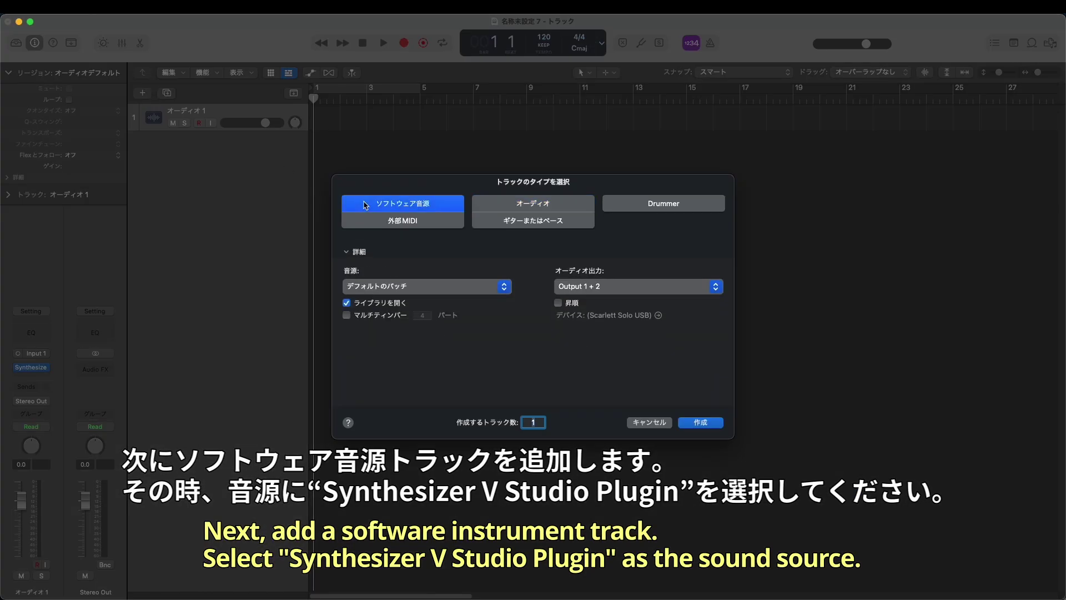
{"action": "left_click", "coordinate": [406, 288]}
{"action": "mouse_move", "coordinate": [465, 591]}
{"action": "mouse_move", "coordinate": [525, 588]}
{"action": "left_click", "coordinate": [644, 588]}
{"action": "left_click", "coordinate": [691, 426]}
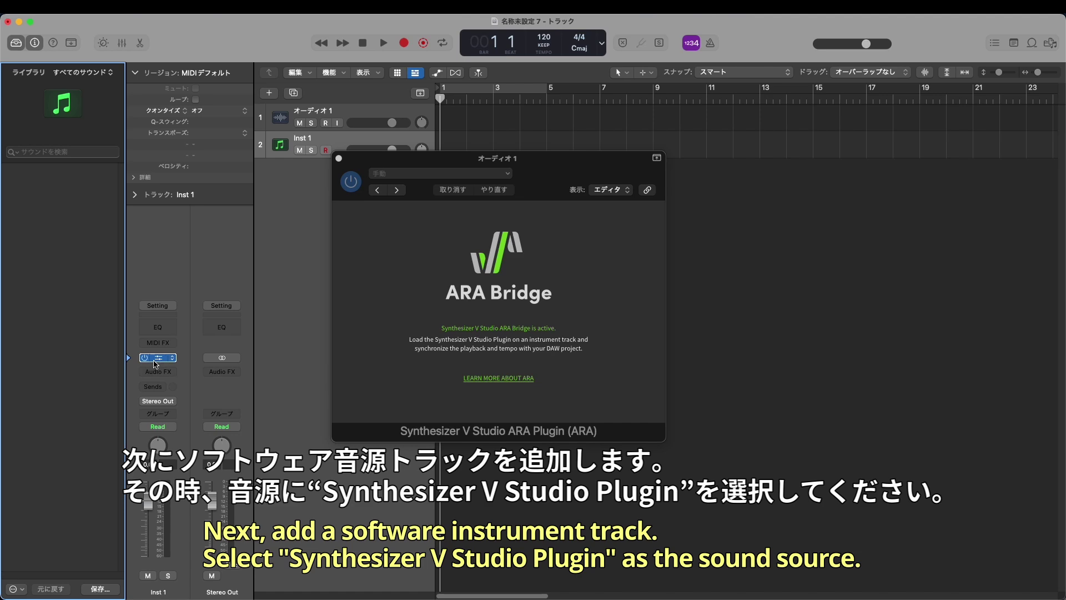
Step: Open the instrument track's plugin window and arrange it and the ARA Bridge window clear of the track list
{"action": "left_click", "coordinate": [157, 358]}
{"action": "left_click_drag", "start_coordinate": [488, 100], "coordinate": [370, 234]}
{"action": "left_click_drag", "start_coordinate": [500, 153], "coordinate": [894, 176]}
{"action": "left_click", "coordinate": [715, 236]}
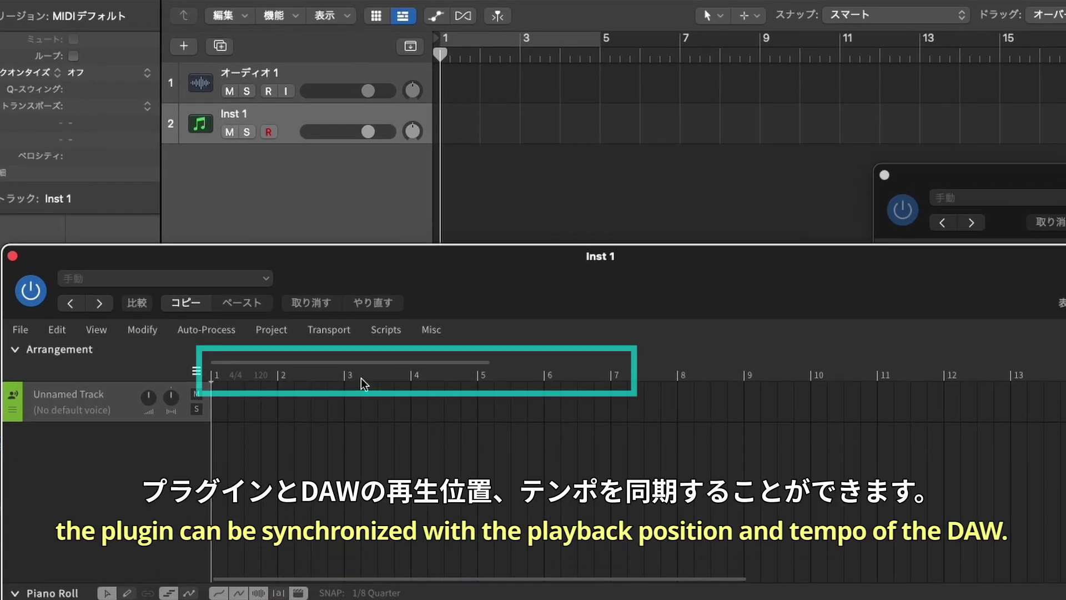
Step: Test position syncing by playing from about bar 3 of the plugin's timeline and returning to the start
{"action": "left_click", "coordinate": [362, 383]}
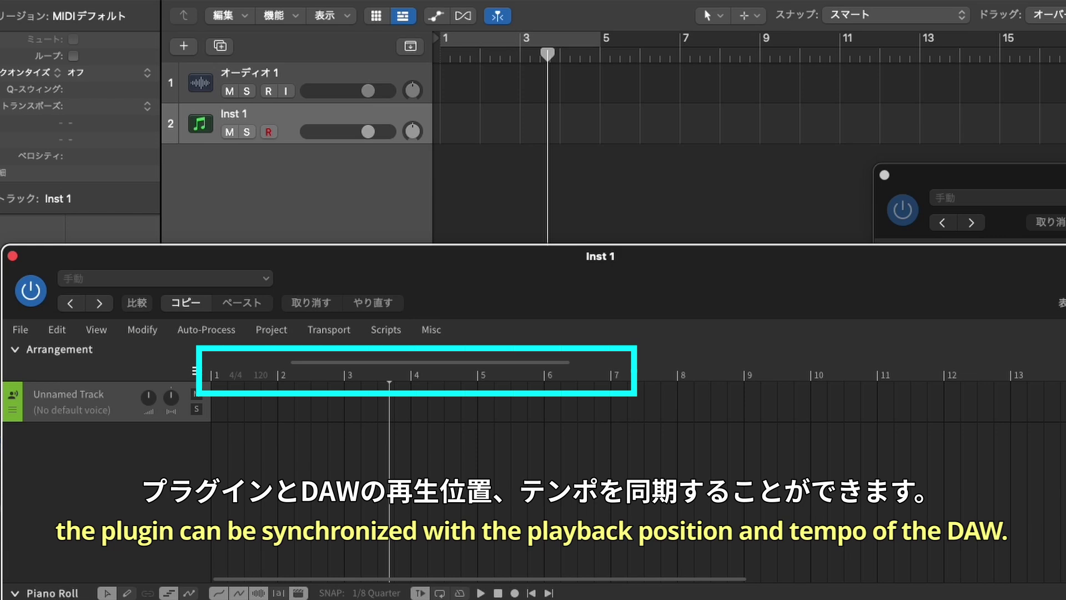
{"action": "left_click", "coordinate": [532, 593]}
Step: Show the global tracks and create a curved tempo rise to 136 at bar 4 in the tempo track
{"action": "left_click", "coordinate": [414, 48]}
{"action": "left_click", "coordinate": [561, 171]}
{"action": "left_click_drag", "start_coordinate": [560, 187], "coordinate": [504, 185]}
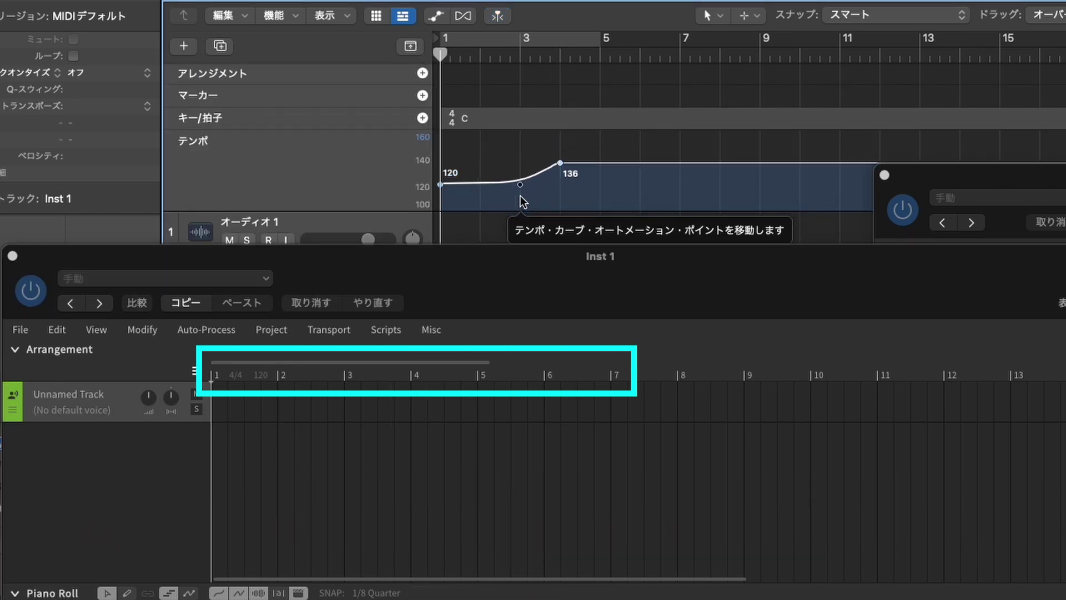
Step: Play the project from within the plugin to check the synced tempo changes, and stop near bar 5
{"action": "left_click", "coordinate": [394, 475]}
{"action": "left_click", "coordinate": [480, 593]}
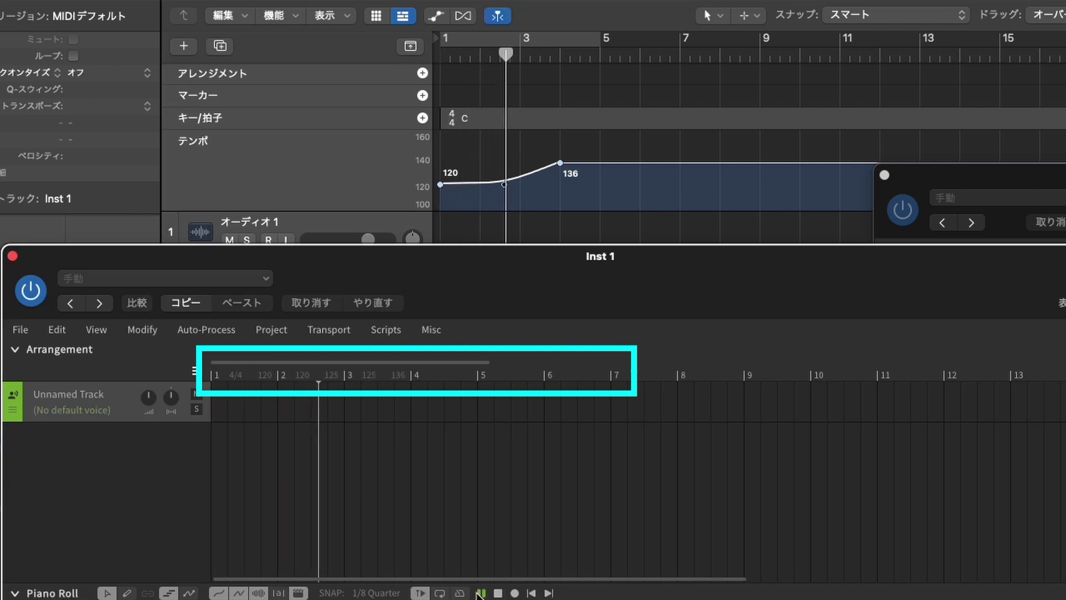
{"action": "left_click", "coordinate": [498, 593]}
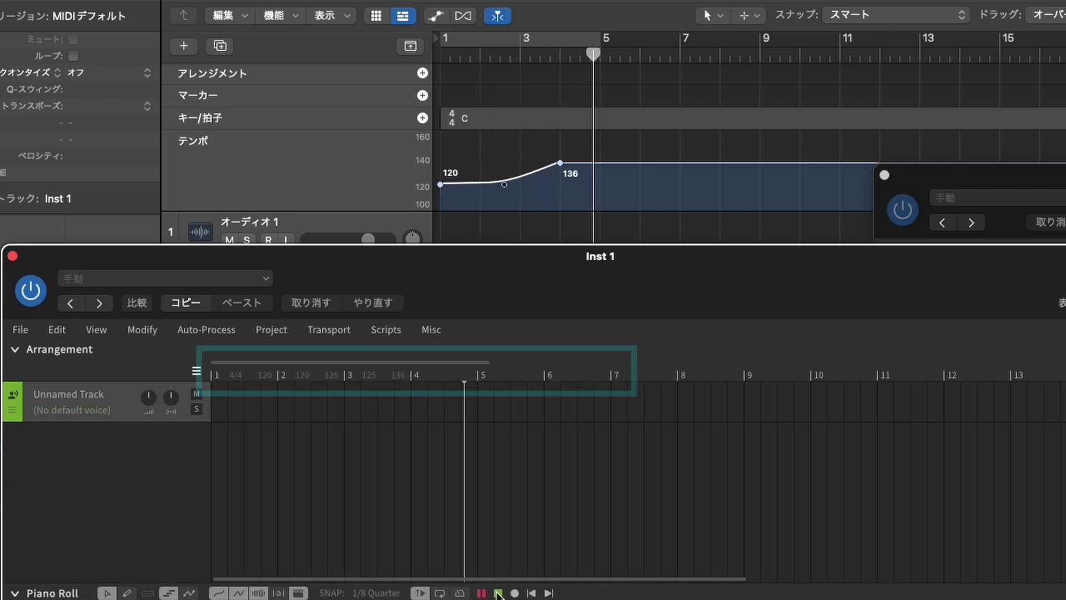